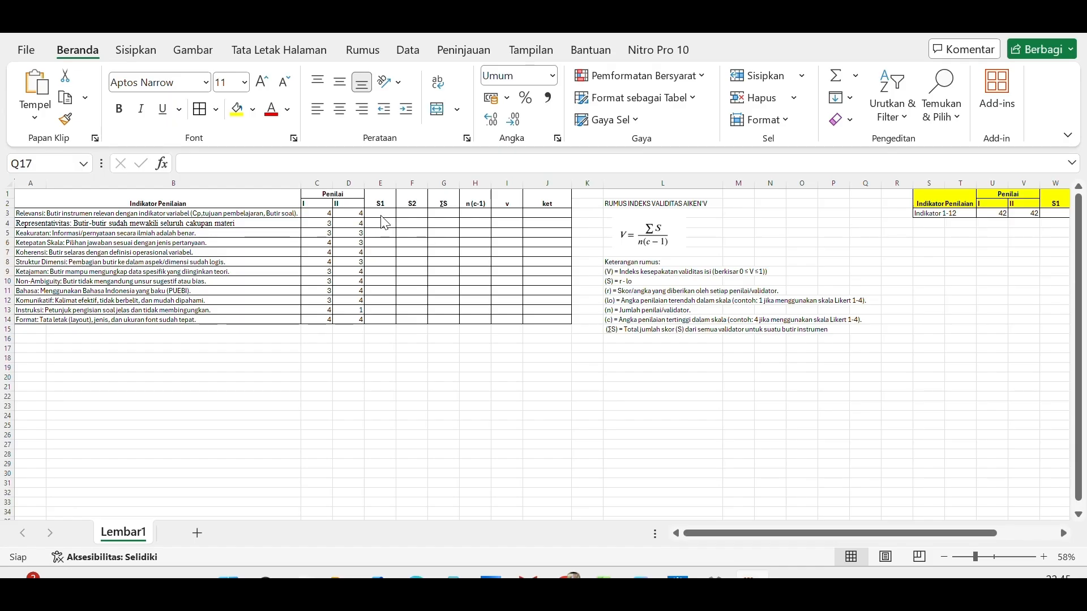
# - Enter =SUM(C3-1) in E3 under S1 and fill the formula down to E14
pyautogui.doubleClick(383, 214)
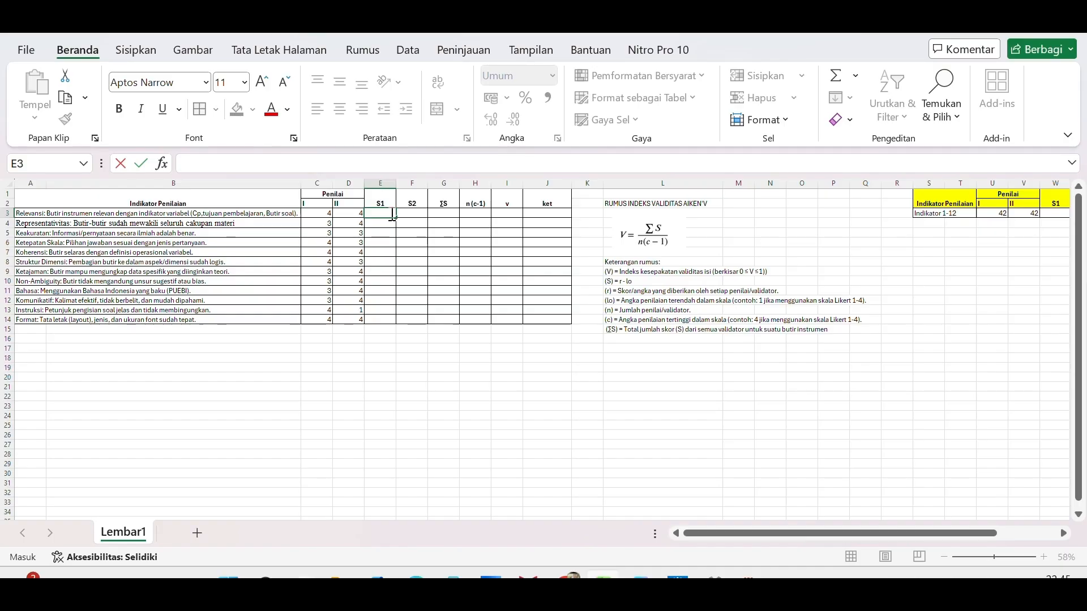
pyautogui.write('=SUM')
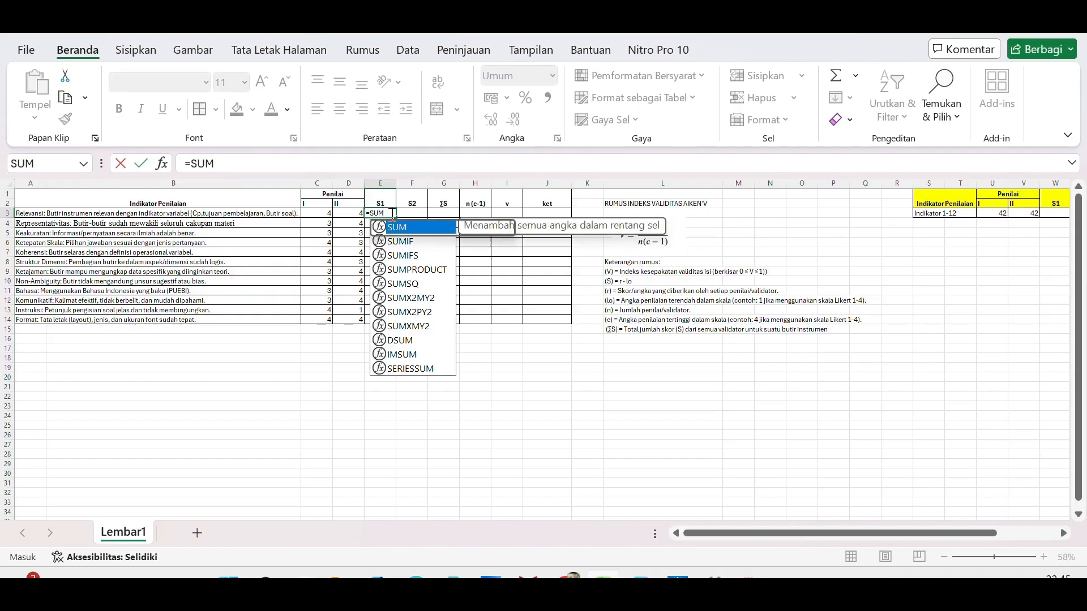
pyautogui.write('(')
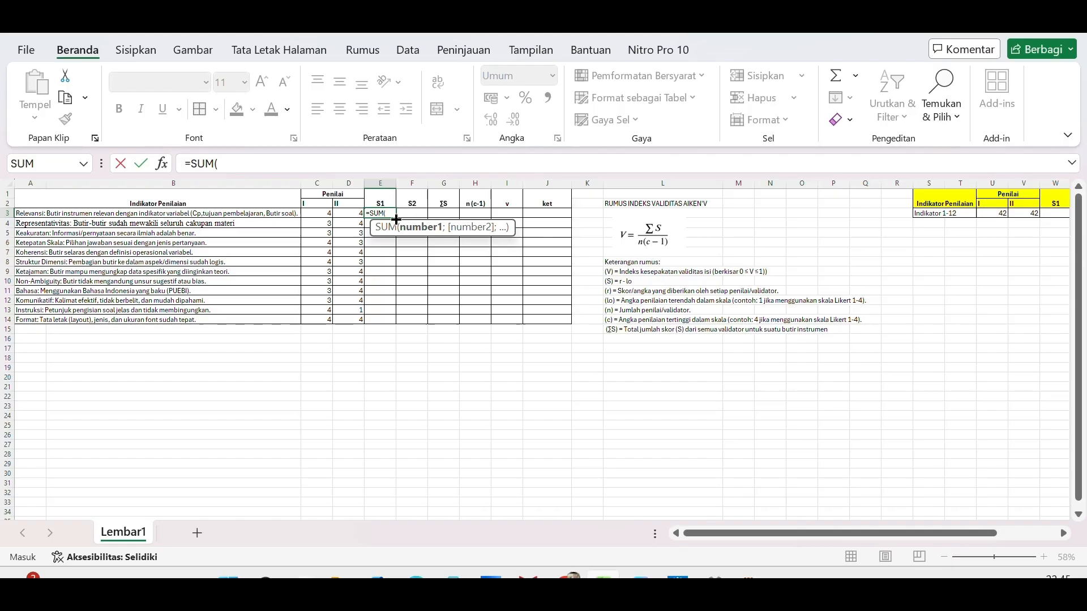
pyautogui.click(326, 216)
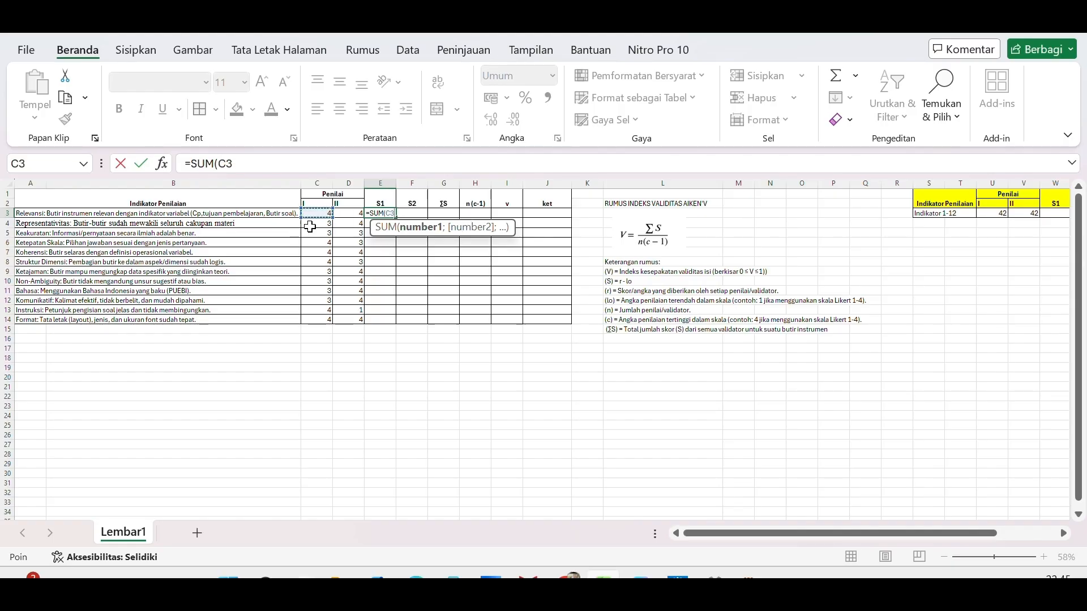
pyautogui.write('-1')
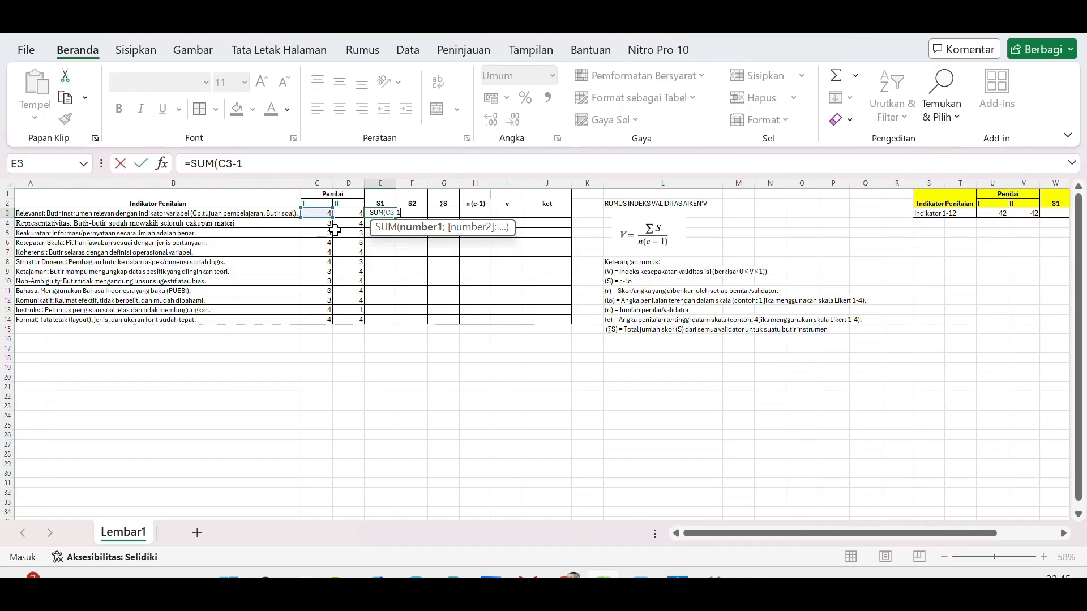
pyautogui.write(')')
pyautogui.press('Return')
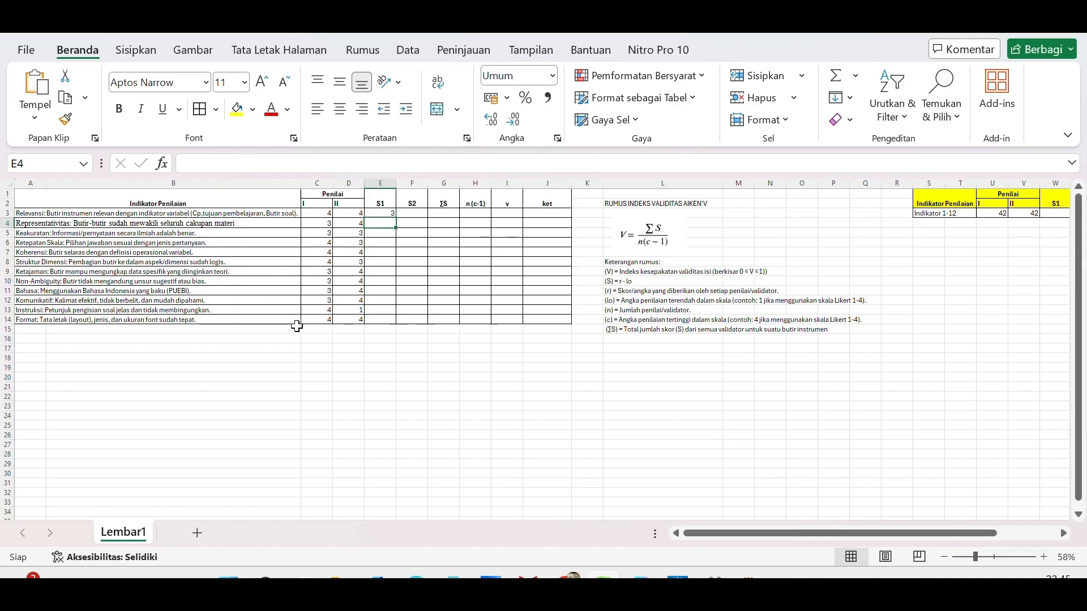
pyautogui.click(384, 214)
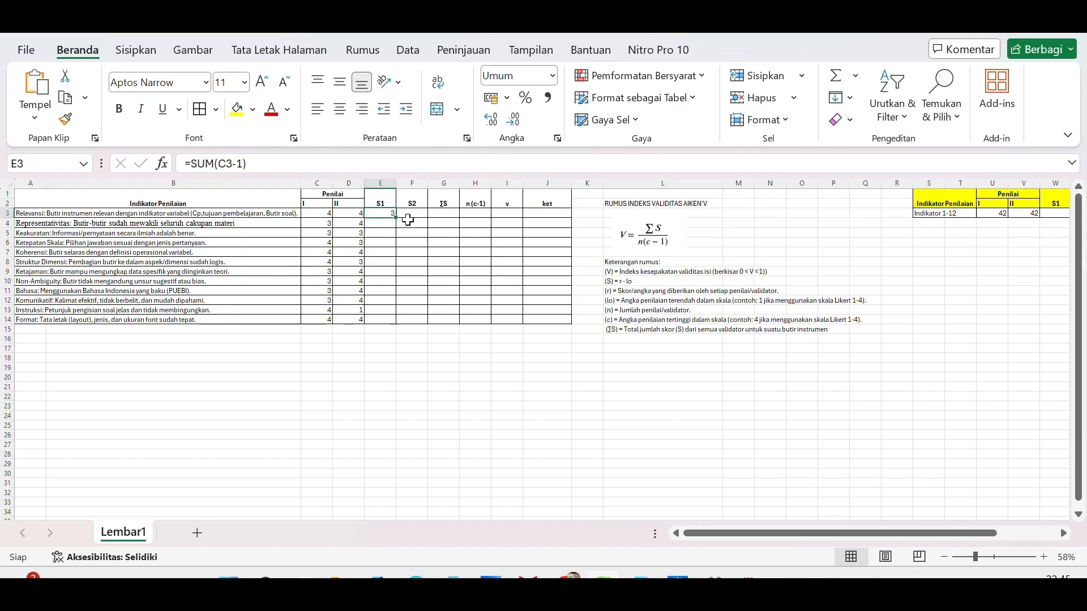
pyautogui.moveTo(395, 217); pyautogui.dragTo(406, 323)
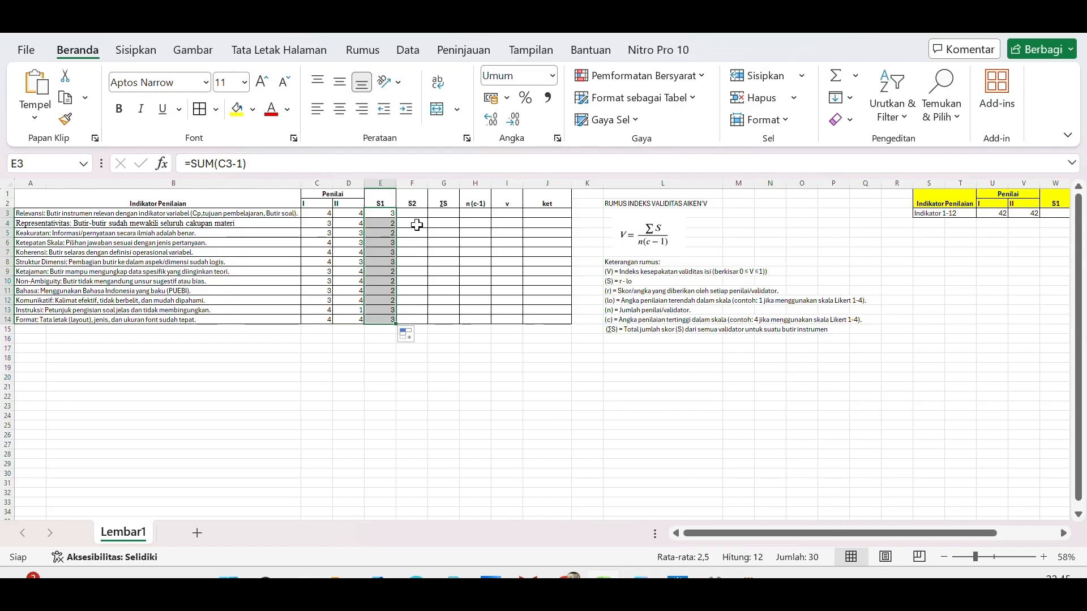
# - Copy the S1 formula from E3 across to F3 under S2 and fill it down to F14
pyautogui.click(388, 214)
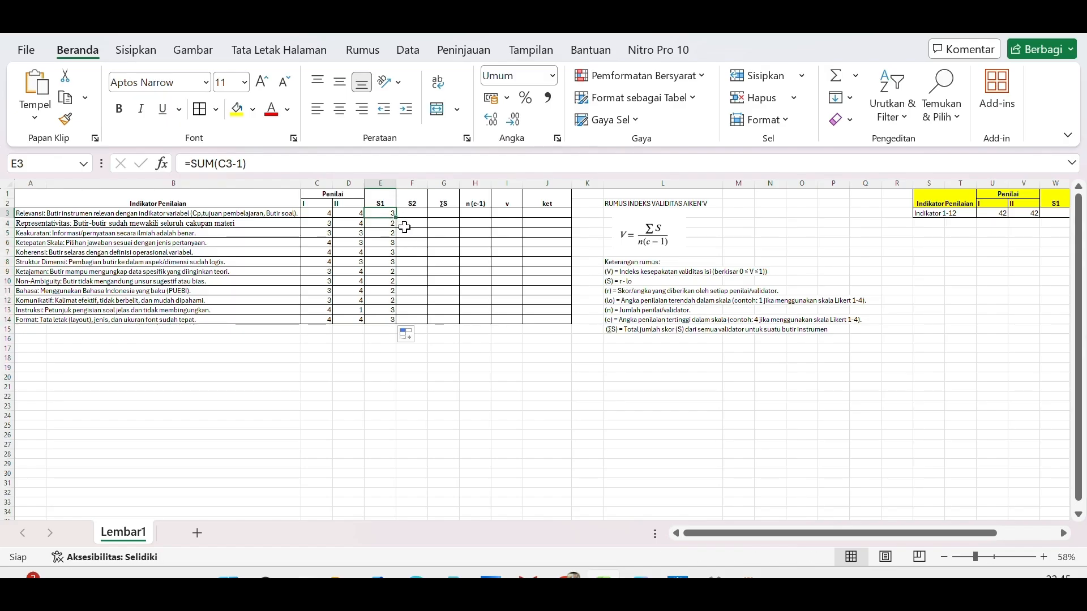
pyautogui.moveTo(397, 216); pyautogui.dragTo(422, 215)
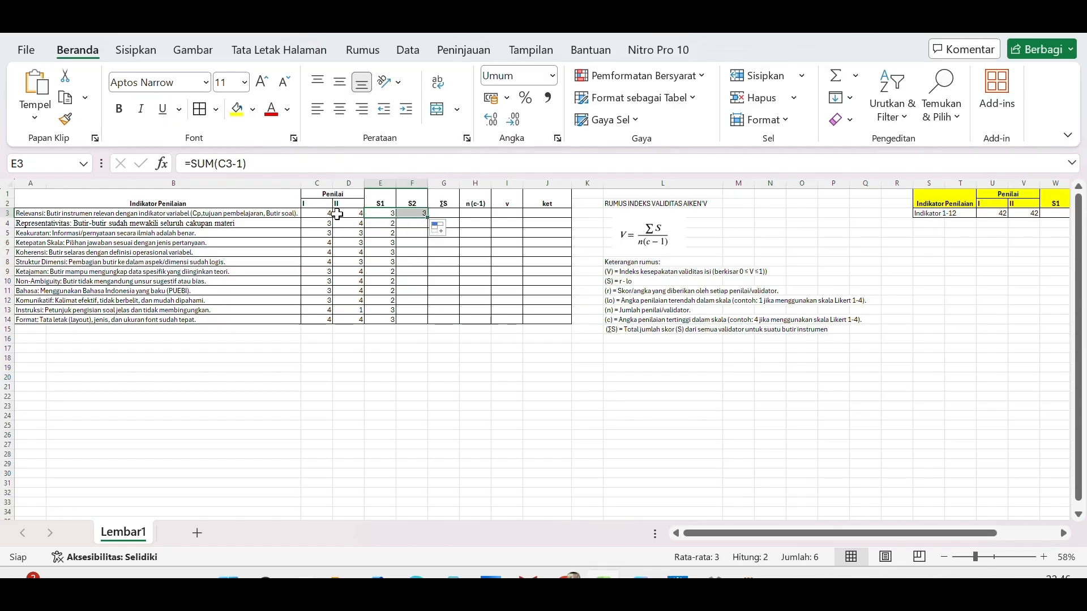
pyautogui.click(474, 233)
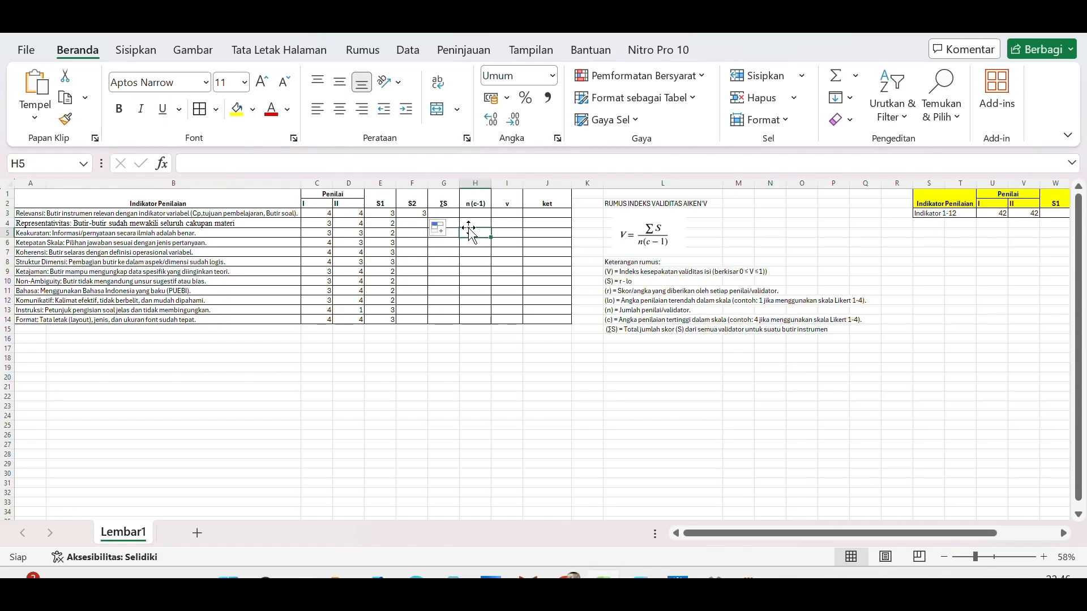
pyautogui.click(418, 214)
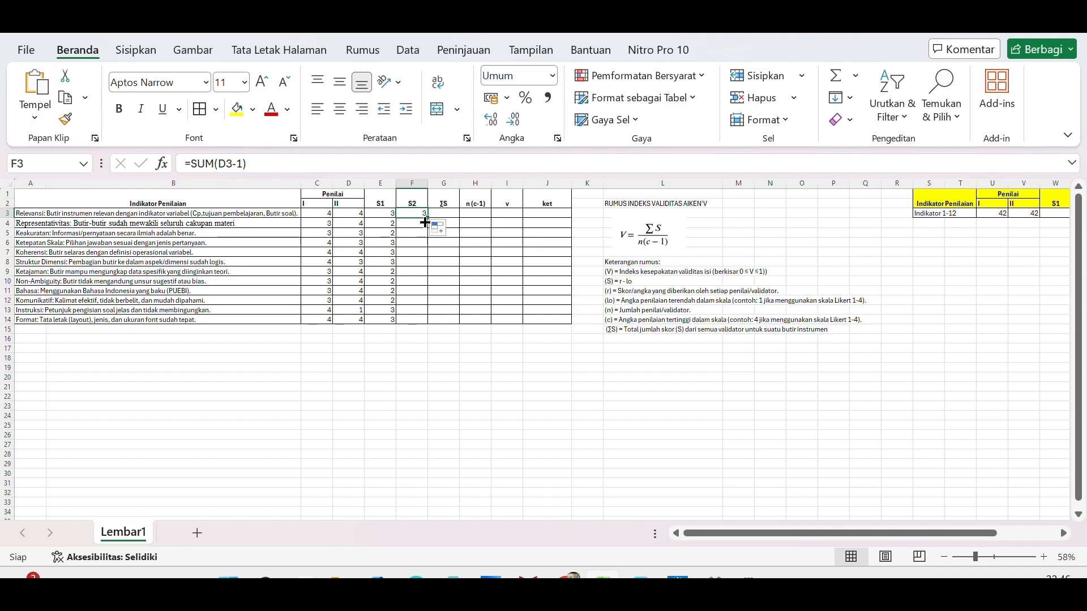
pyautogui.moveTo(428, 215); pyautogui.dragTo(430, 324)
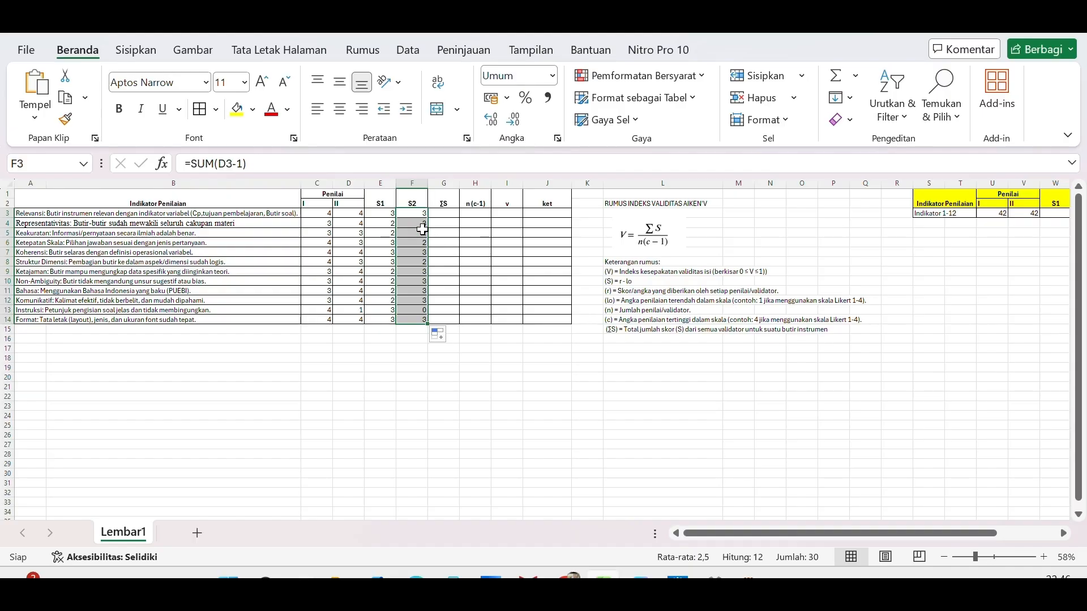
# - Enter =SUM(E3:F3) in G3 to total S1 and S2 for the first indicator
pyautogui.click(451, 33)
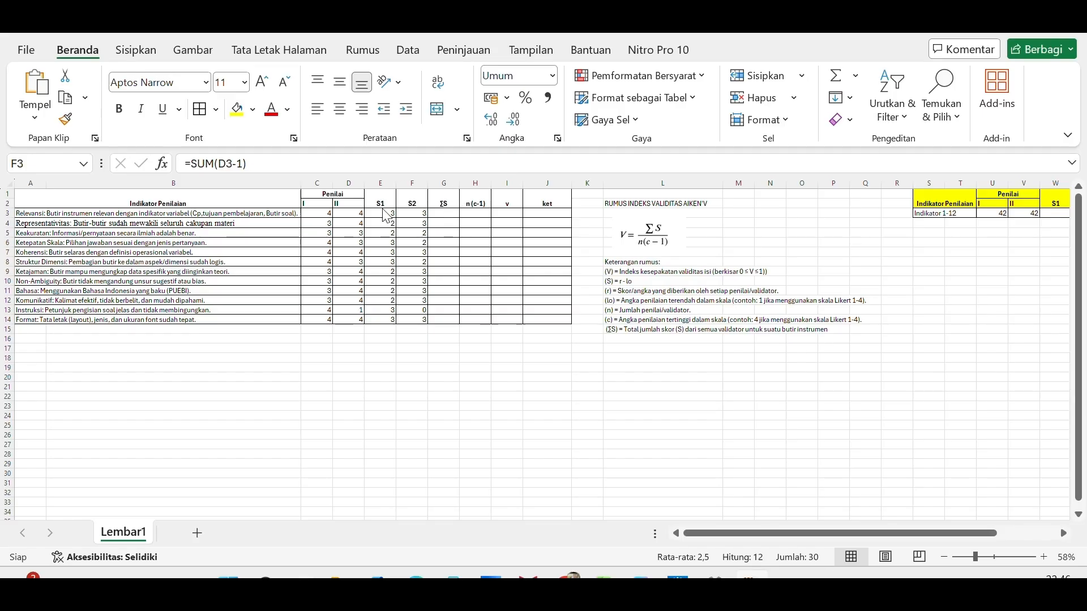
pyautogui.click(447, 212)
pyautogui.click(447, 212)
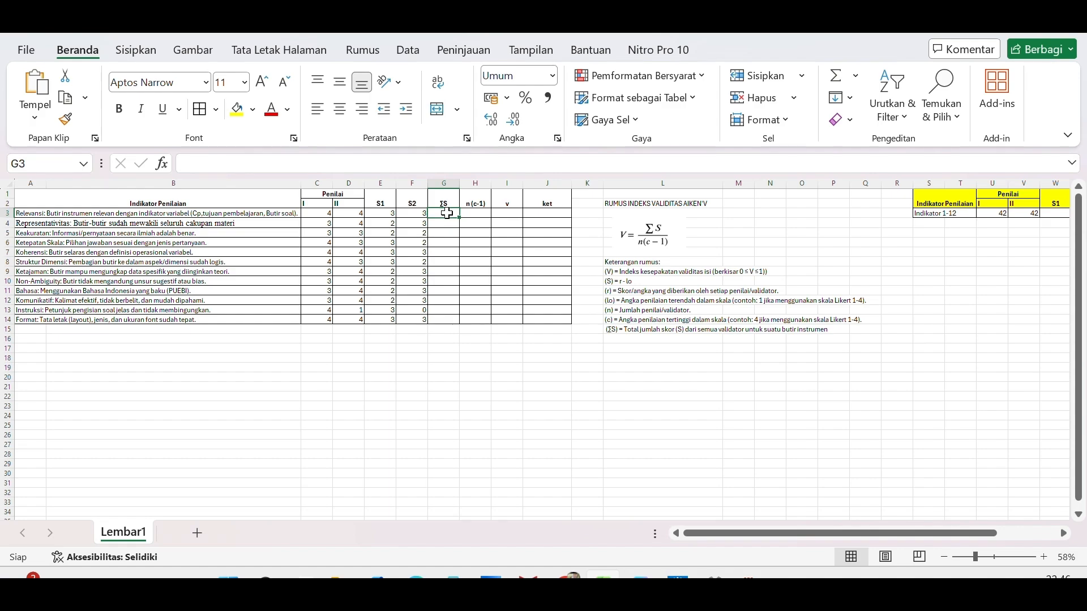
pyautogui.doubleClick(447, 214)
pyautogui.write('=SUM')
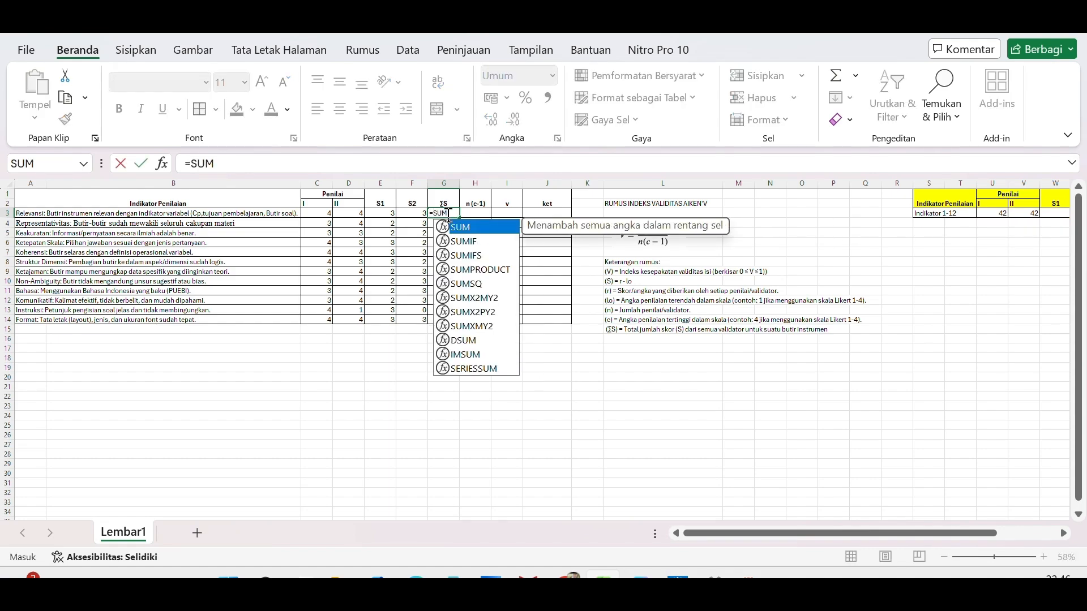
pyautogui.write('(')
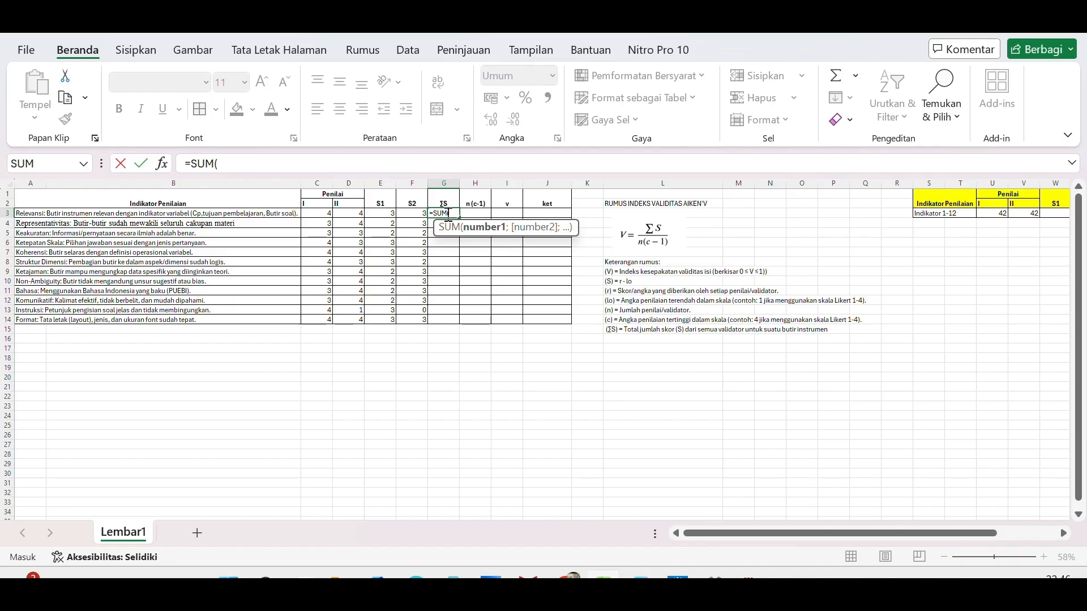
pyautogui.click(379, 215)
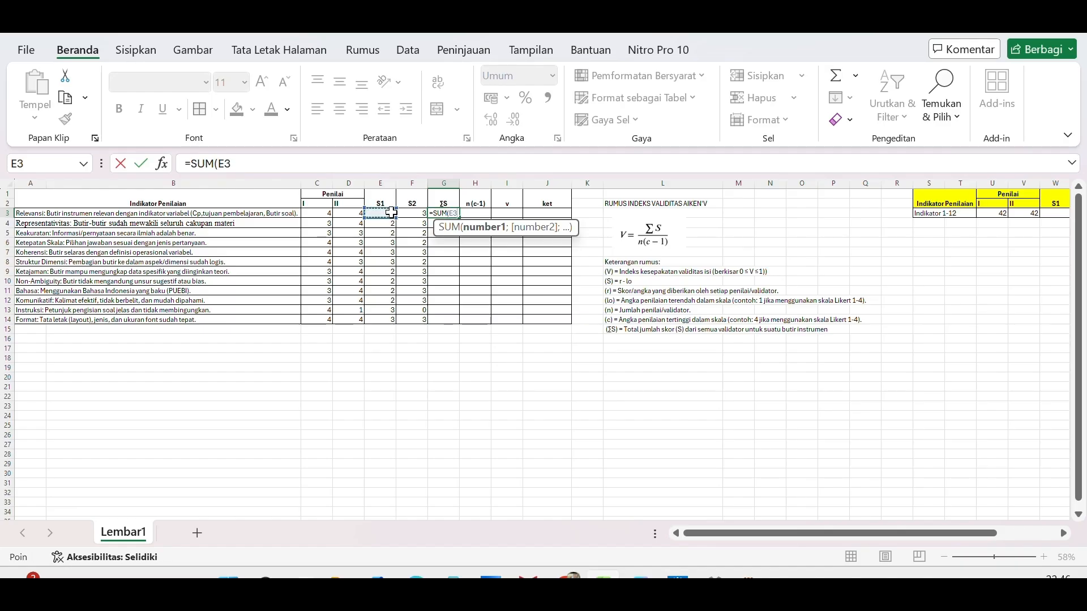
pyautogui.moveTo(395, 216); pyautogui.dragTo(415, 215)
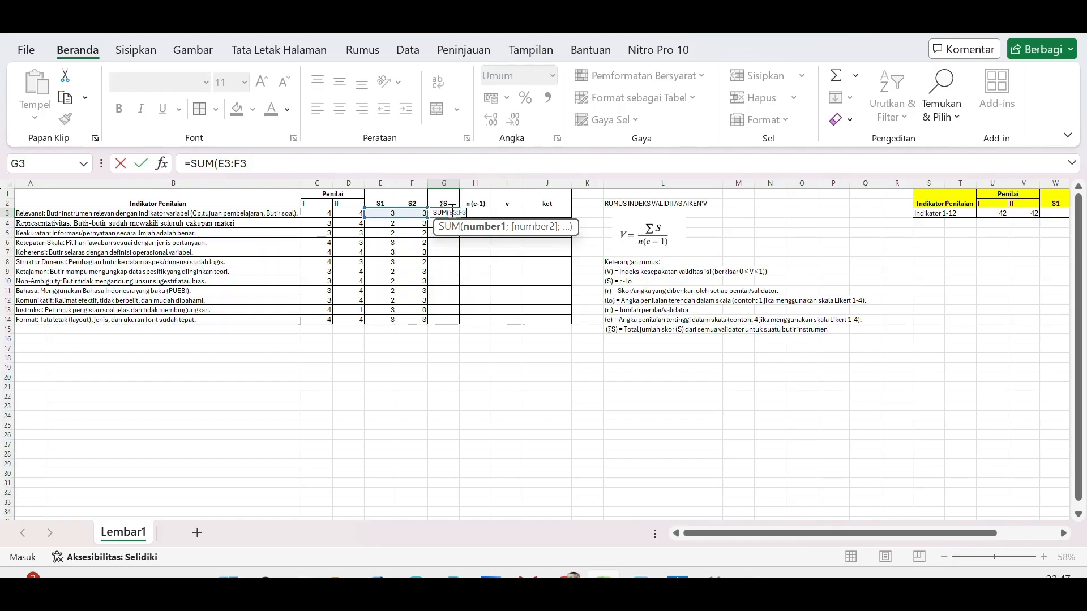
pyautogui.write(')')
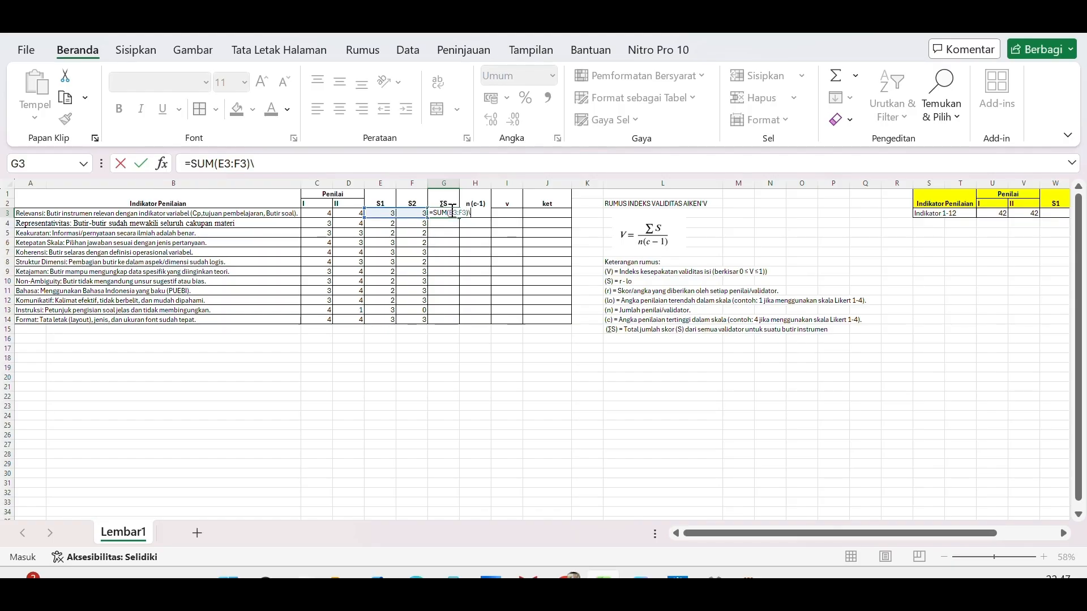
pyautogui.press('Return')
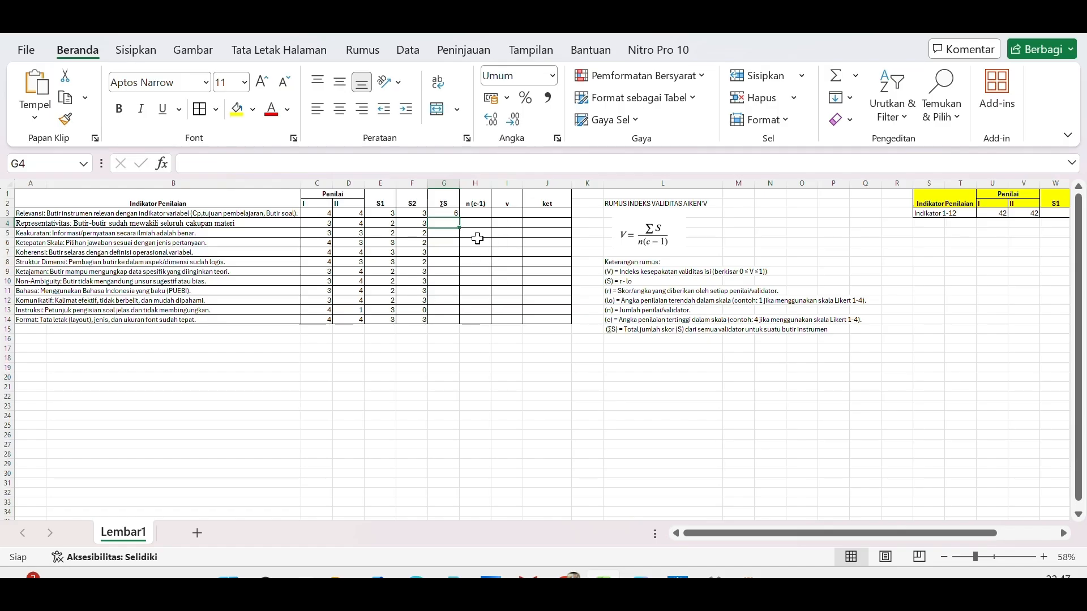
# - Fill the ∑S formula from G3 down to G14 for the remaining indicators
pyautogui.click(449, 214)
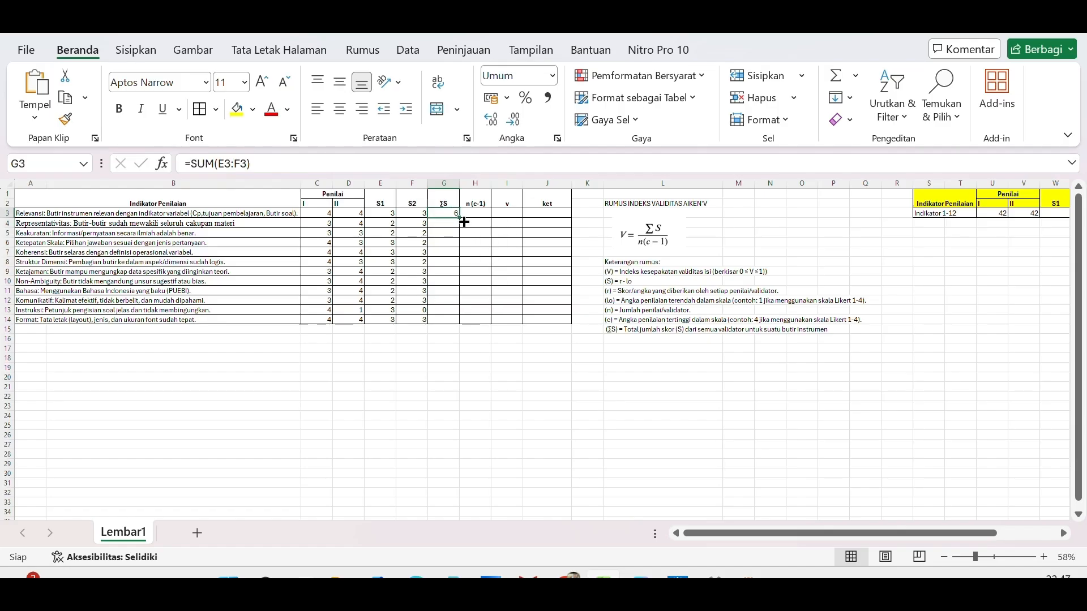
pyautogui.moveTo(460, 218); pyautogui.dragTo(461, 322)
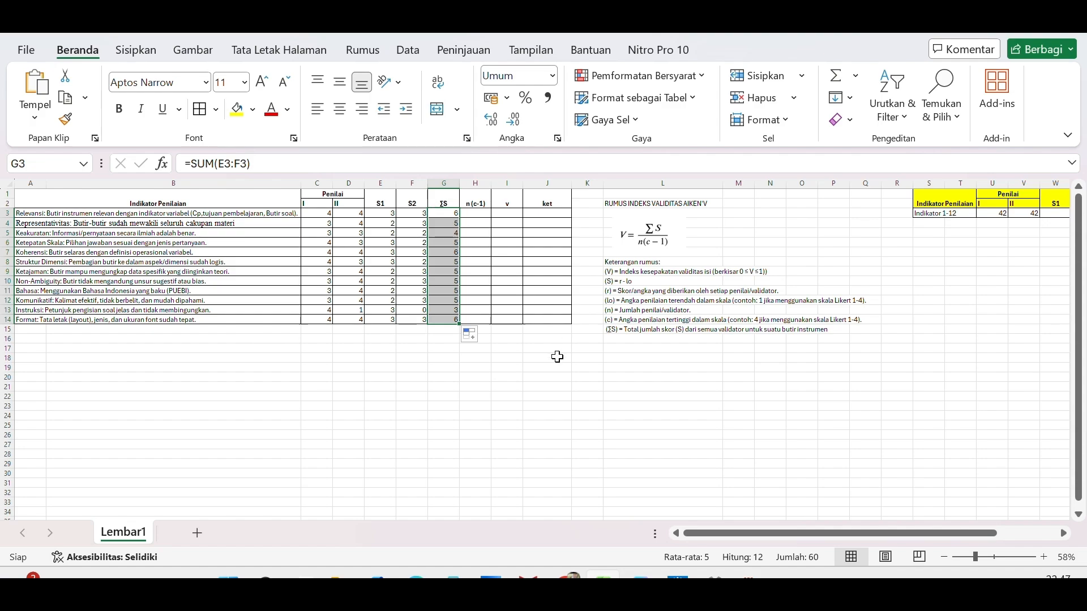
pyautogui.click(440, 349)
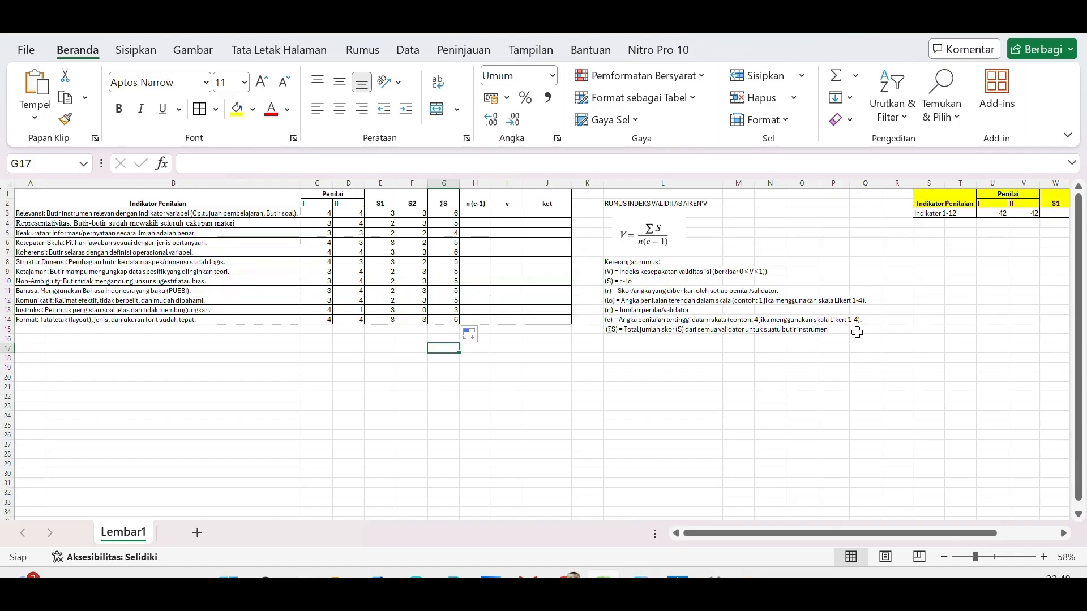
# - Enter =2*4-1 in H3 under n (c-1) and fill the formula down to H14
pyautogui.click(479, 213)
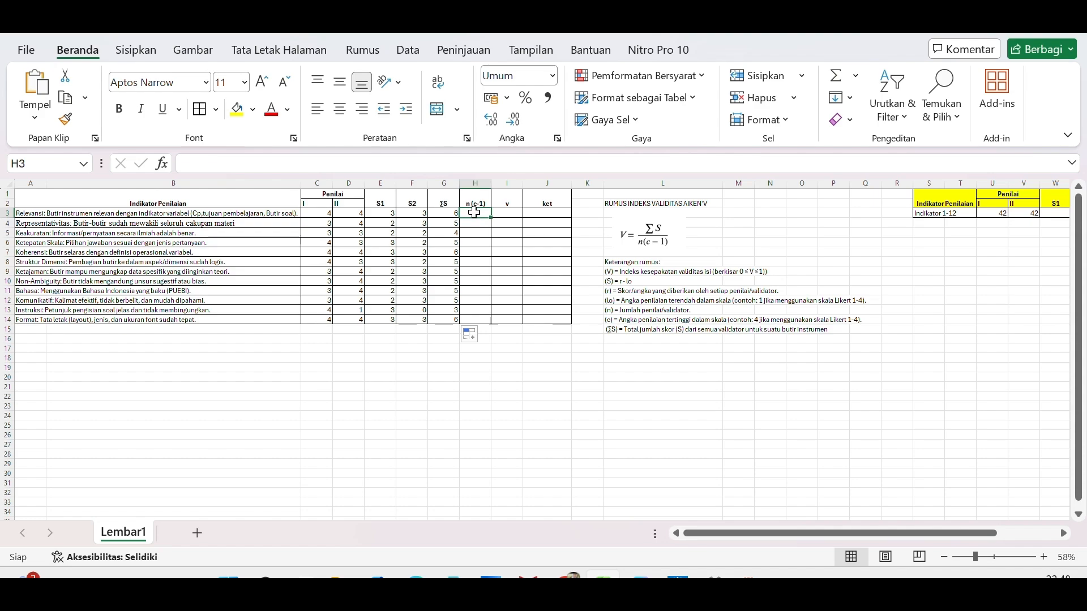
pyautogui.doubleClick(476, 212)
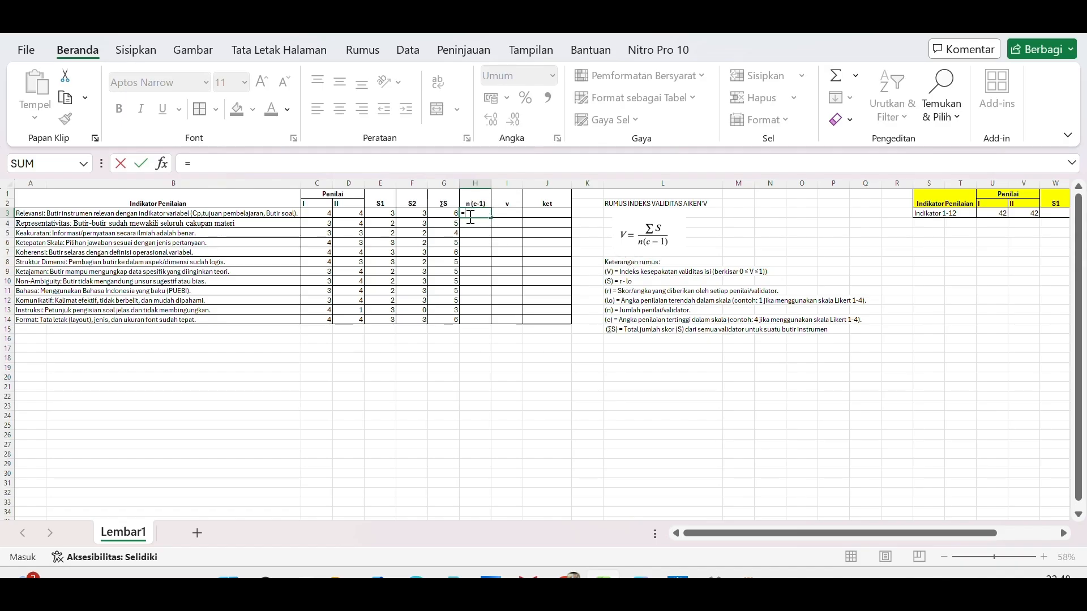
pyautogui.write('2')
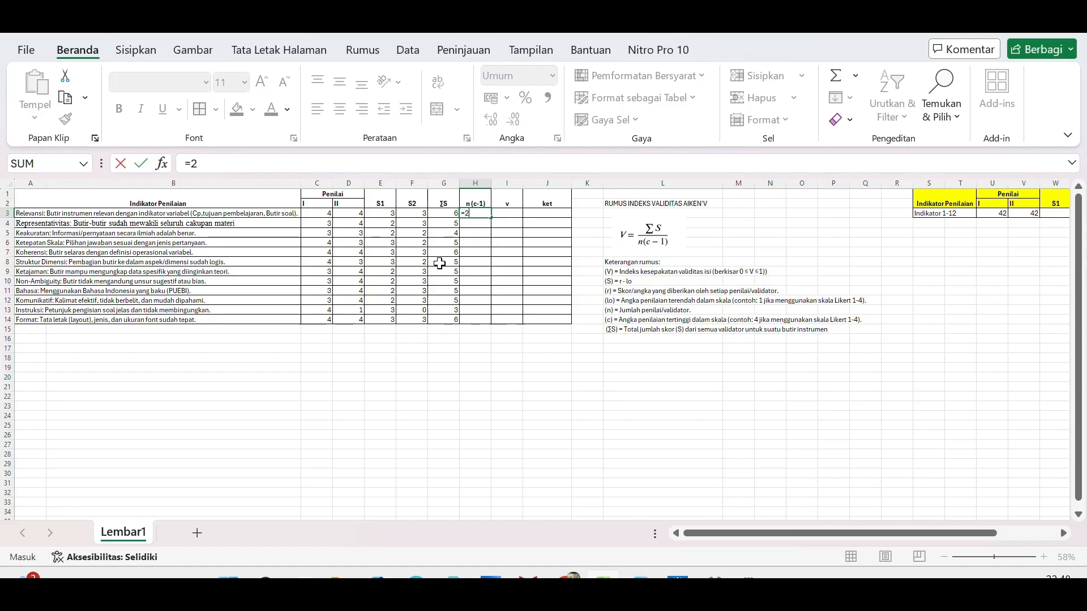
pyautogui.write('*4-1')
pyautogui.press('Return')
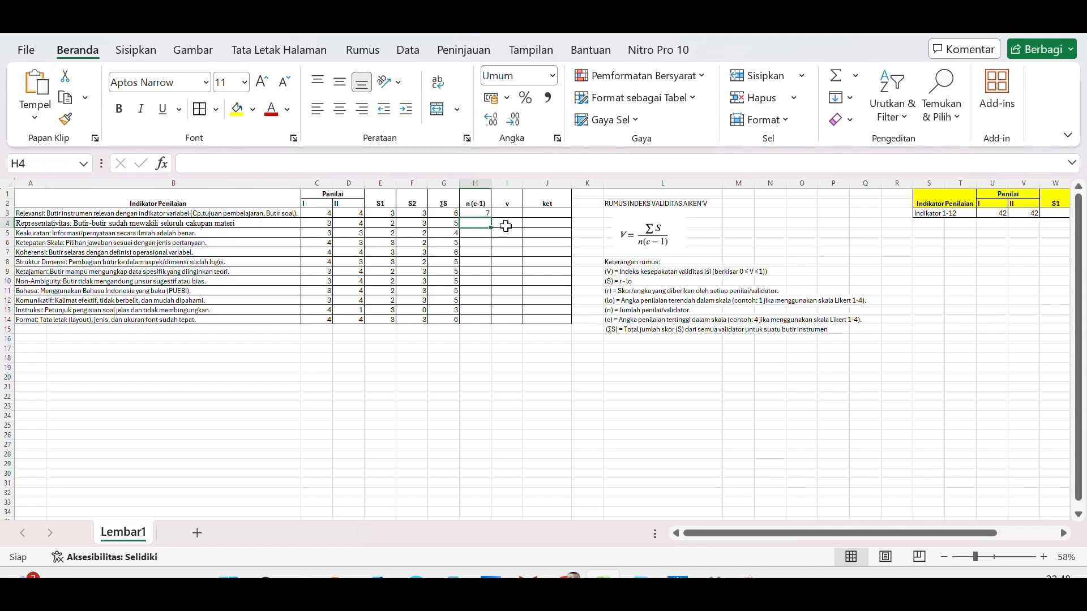
pyautogui.click(477, 214)
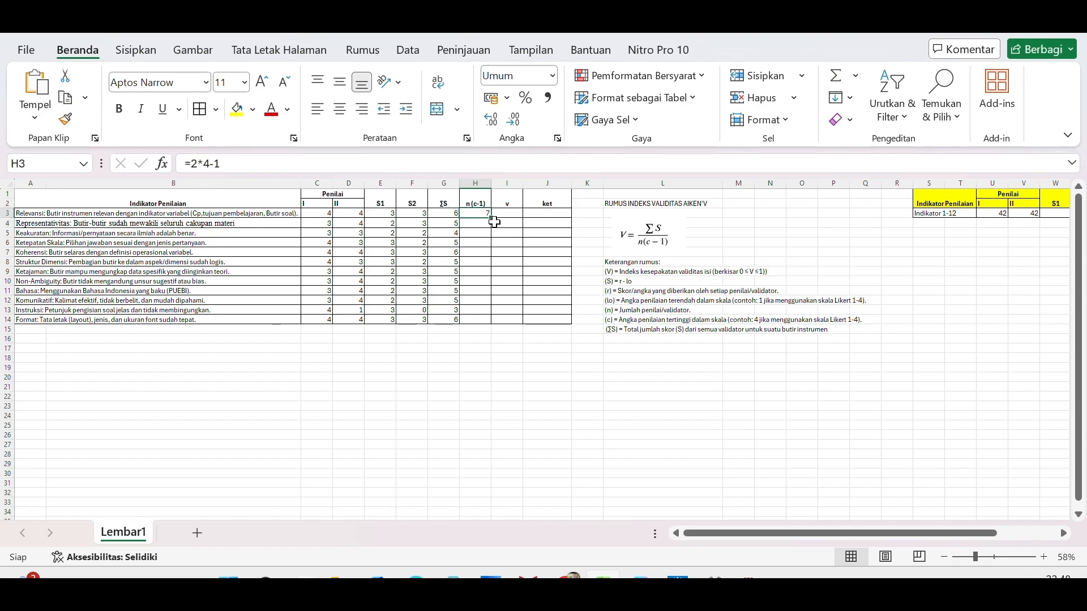
pyautogui.moveTo(491, 217); pyautogui.dragTo(494, 321)
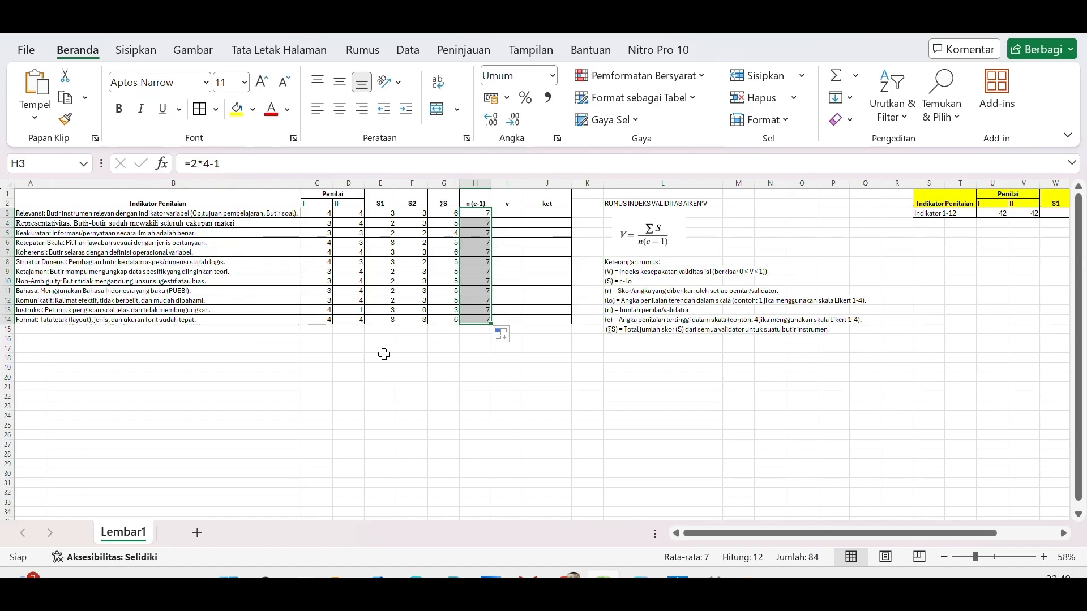
pyautogui.click(585, 312)
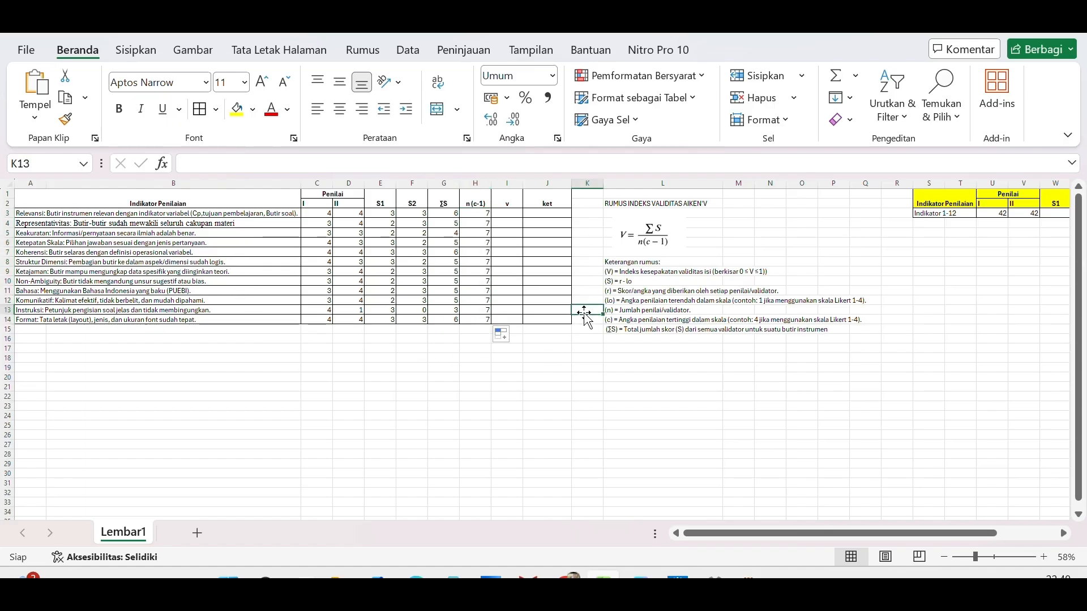
# - Enter =G3/H3 in I3 to calculate the V index for the first indicator
pyautogui.click(450, 30)
pyautogui.click(508, 212)
pyautogui.doubleClick(508, 212)
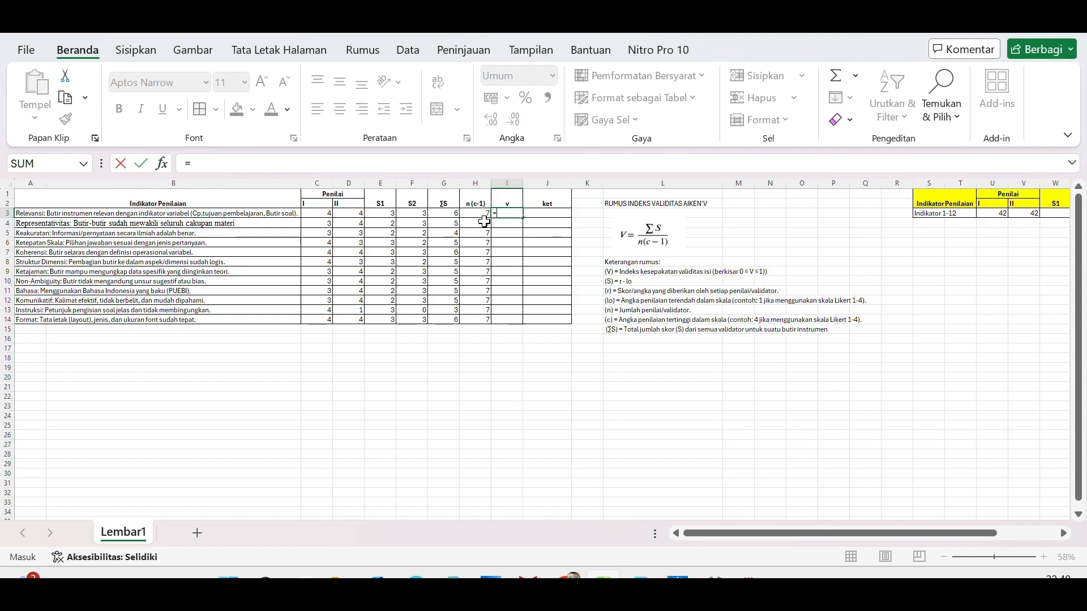
pyautogui.click(452, 214)
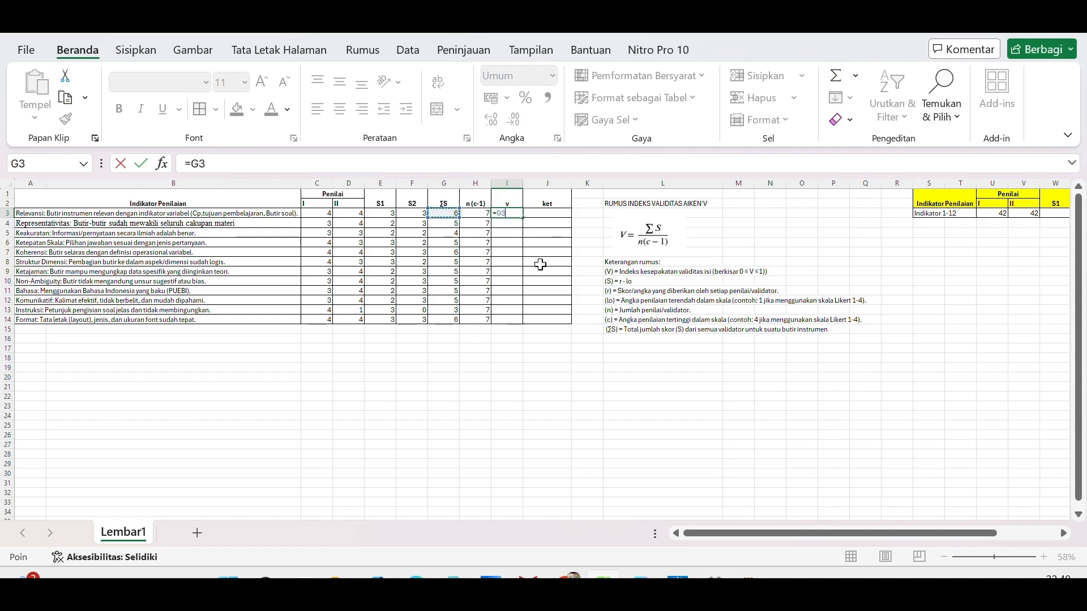
pyautogui.write('/')
pyautogui.click(478, 215)
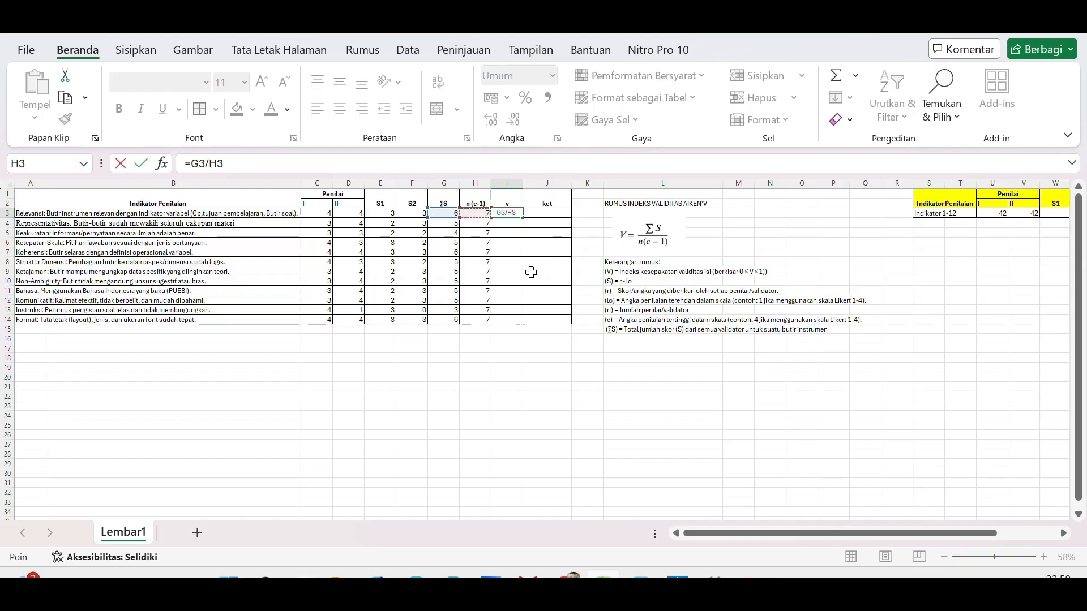
pyautogui.press('Return')
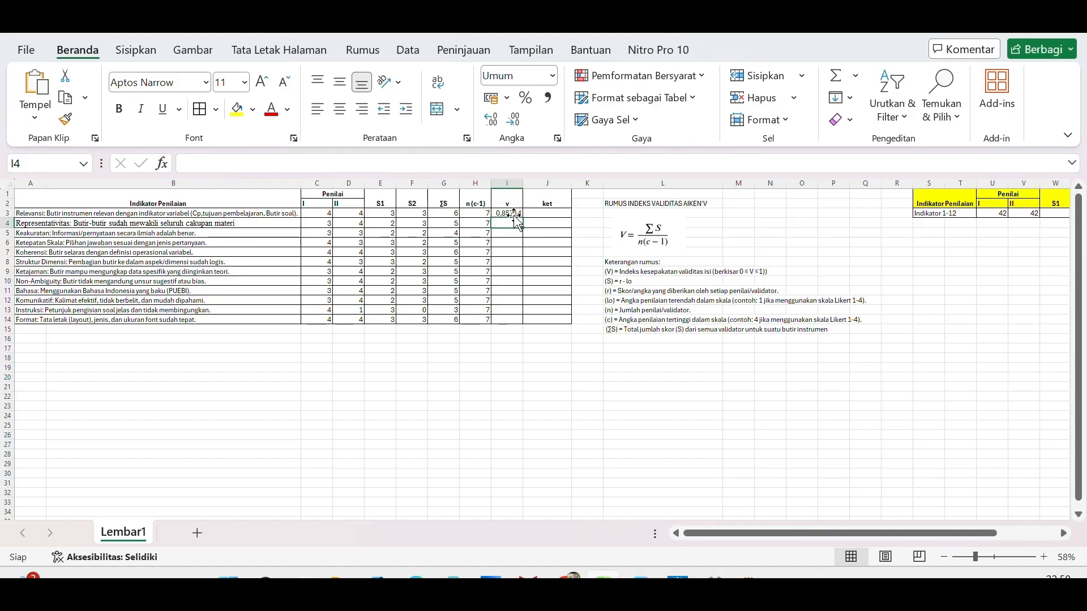
# - Fill the V index formula from I3 down to I14 for the remaining indicators
pyautogui.click(509, 212)
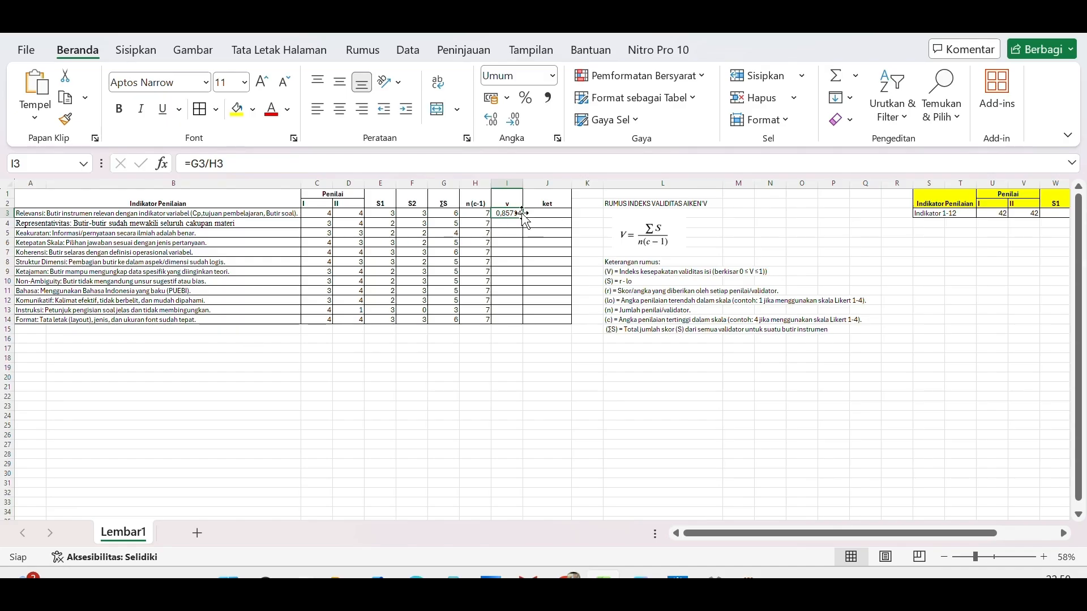
pyautogui.moveTo(523, 220); pyautogui.dragTo(525, 321)
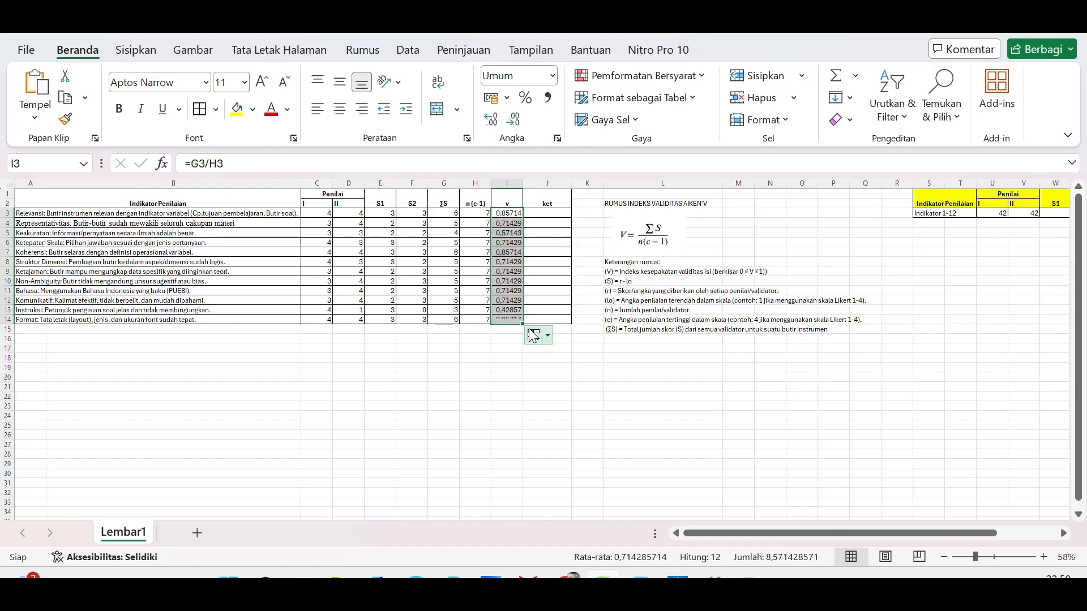
pyautogui.click(506, 348)
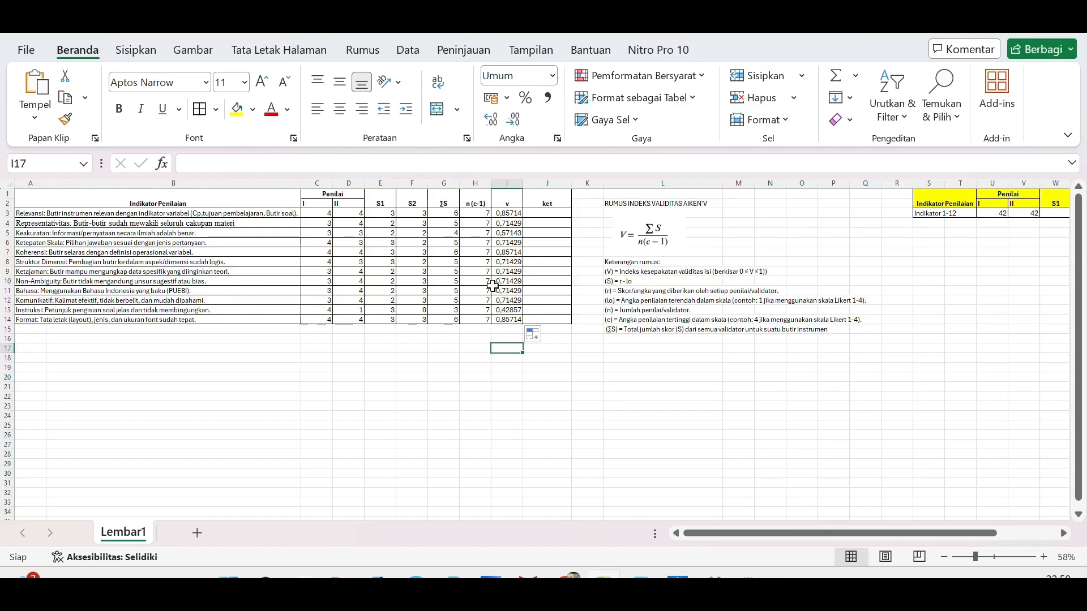
pyautogui.click(457, 36)
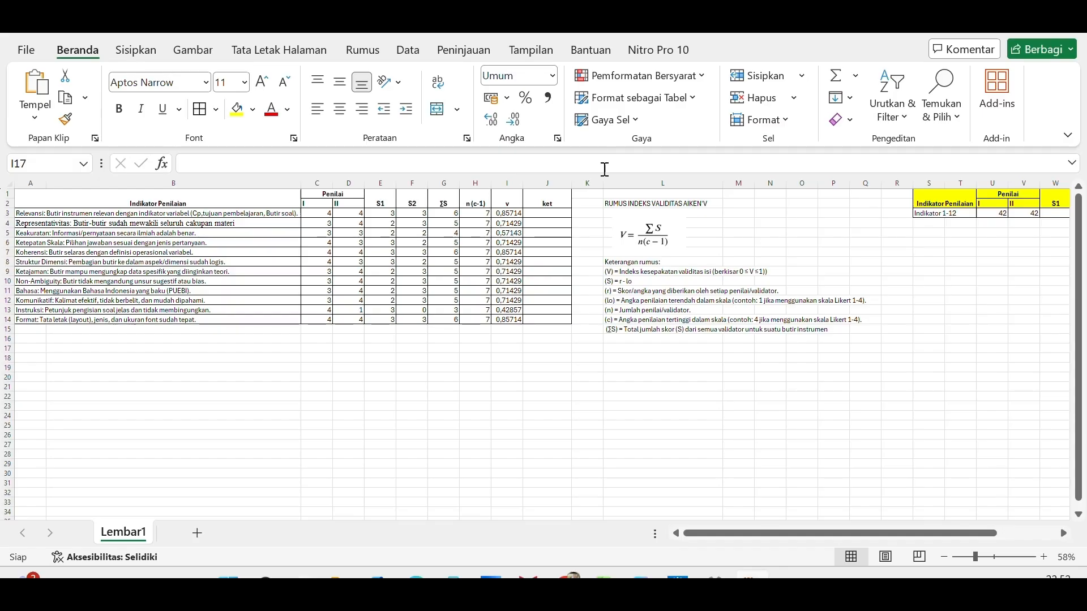
# - Begin an IF formula in J3 under ket that returns "TIDAK VALID" when I3<0,41
pyautogui.click(549, 214)
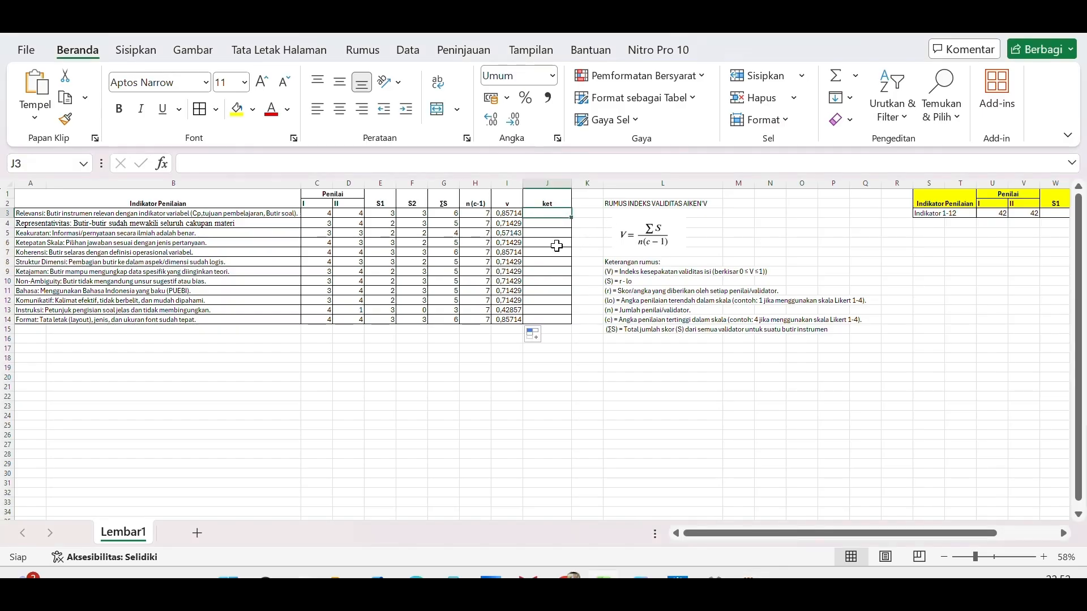
pyautogui.click(451, 34)
pyautogui.click(559, 213)
pyautogui.doubleClick(559, 213)
pyautogui.write('=')
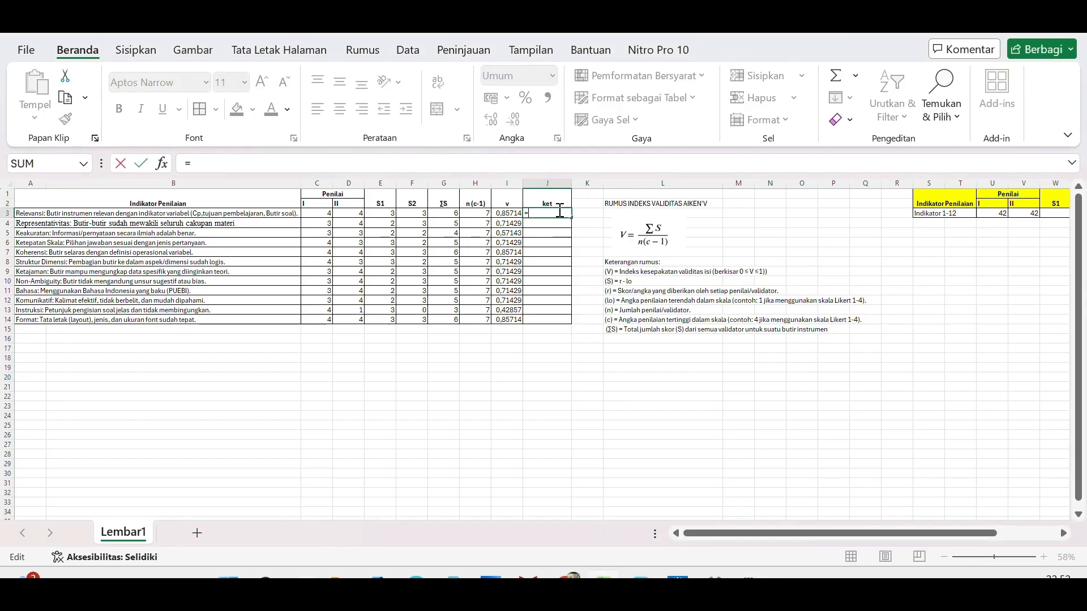
pyautogui.write('IG')
pyautogui.press('BackSpace')
pyautogui.write('F')
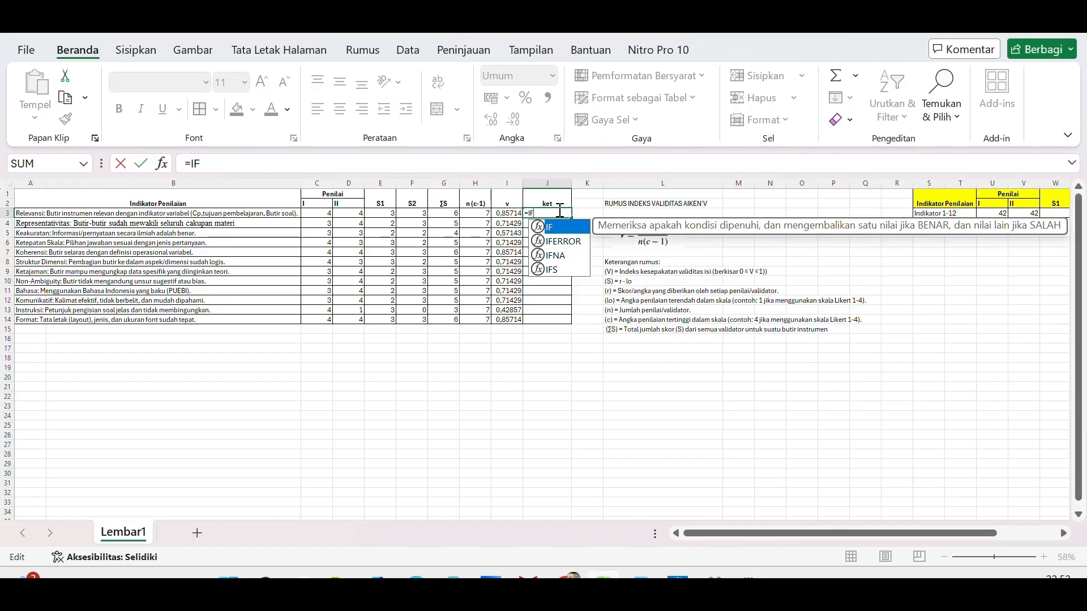
pyautogui.write('(')
pyautogui.click(511, 213)
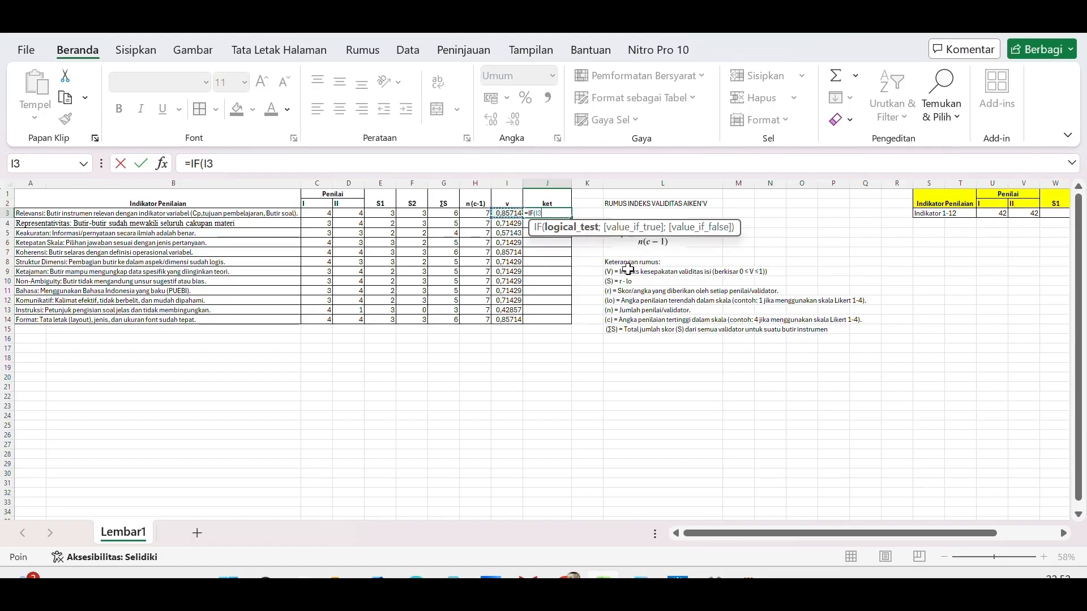
pyautogui.write('<0,41')
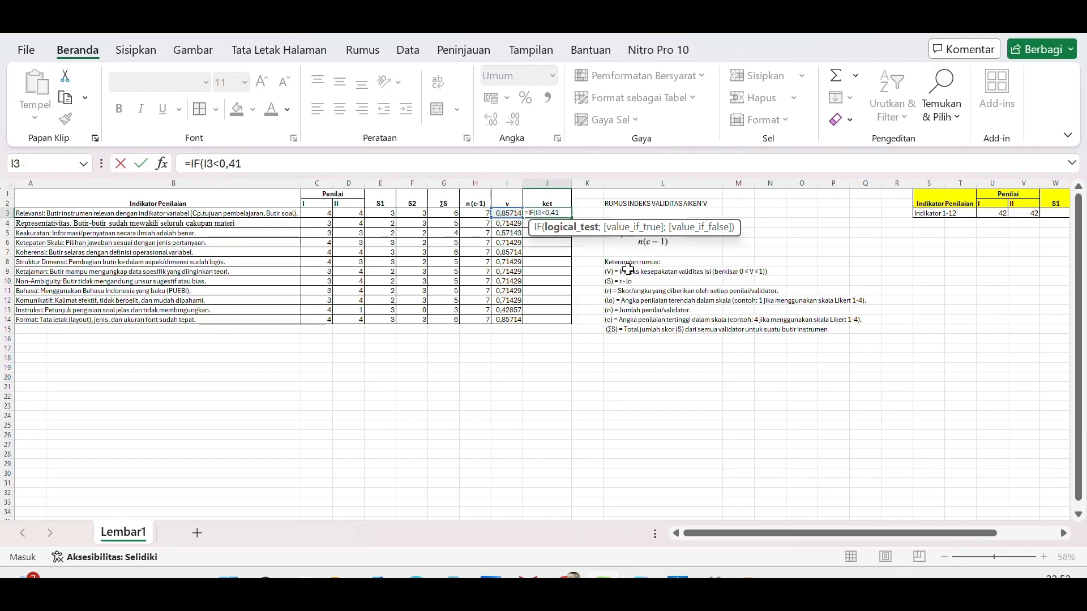
pyautogui.write(';"TIDAK A')
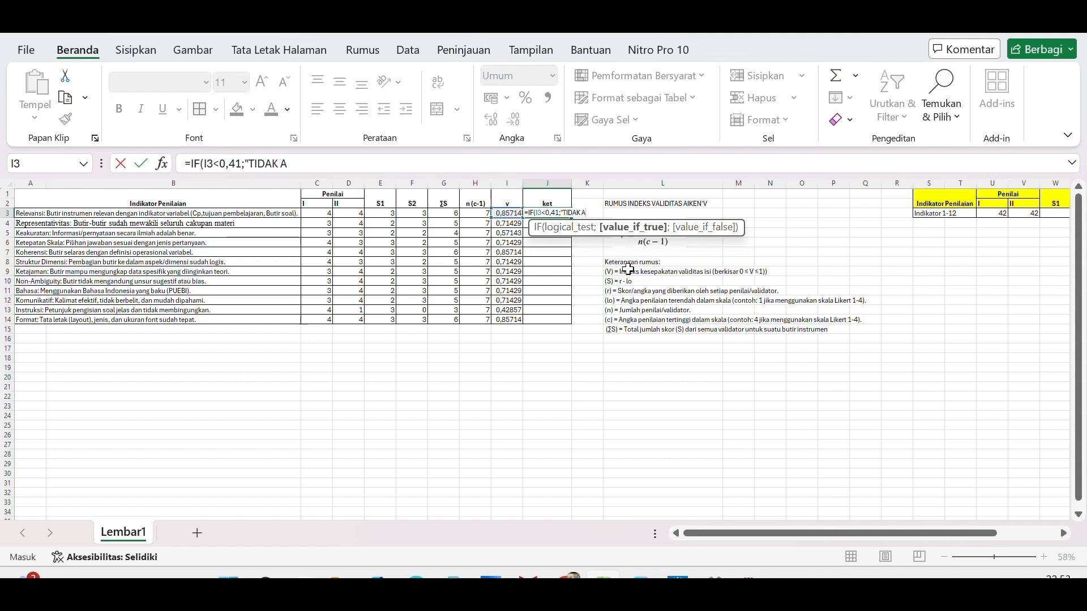
pyautogui.write('VLID";')
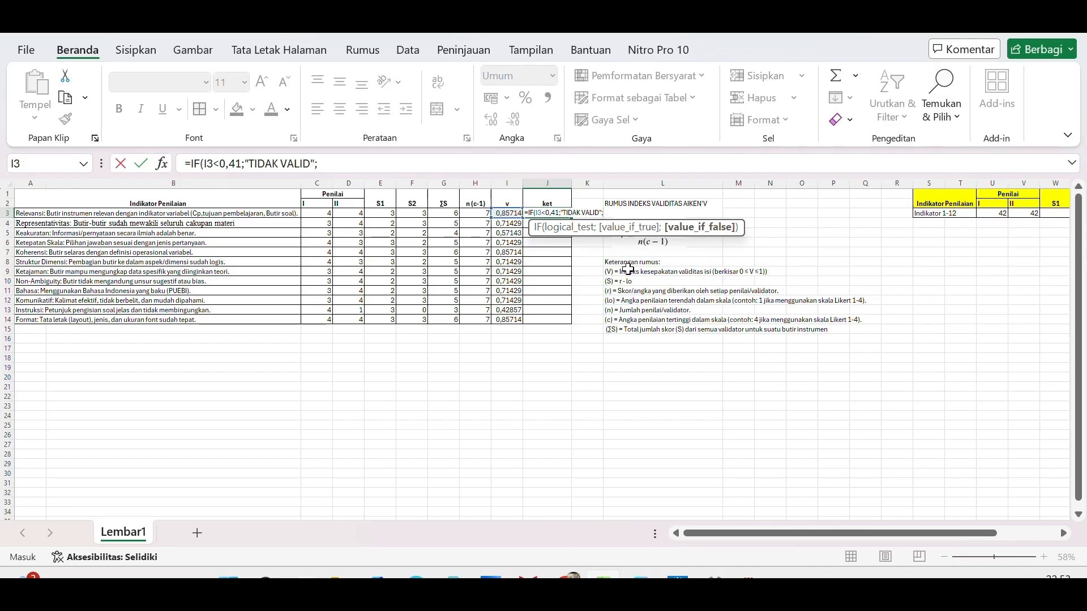
# - Nest a second IF in the J3 formula that returns "CUKUP VALID" when I3<0,61
pyautogui.write('IF')
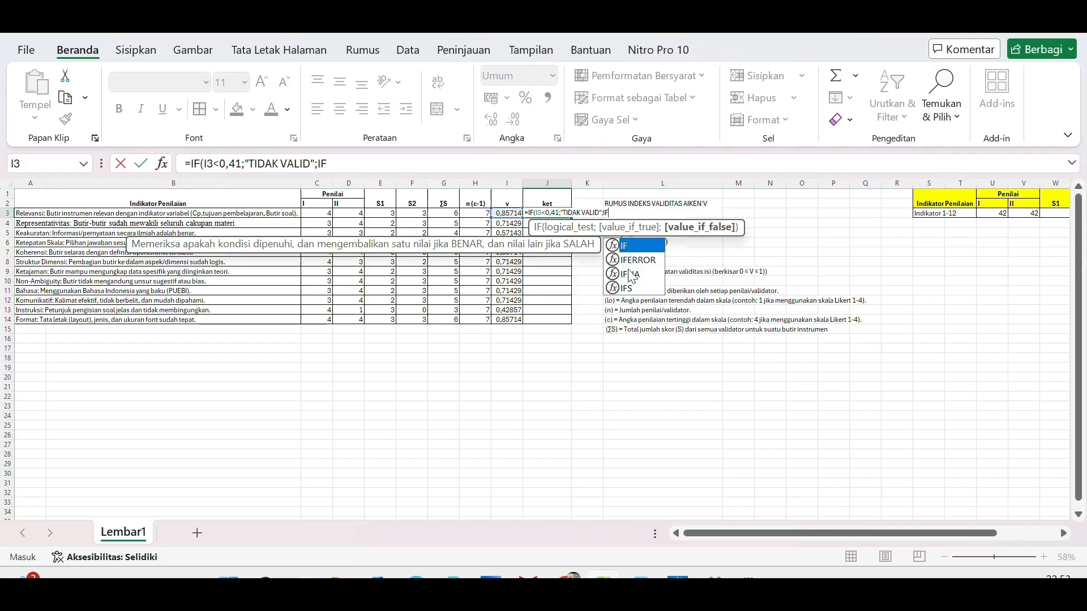
pyautogui.write('(I3')
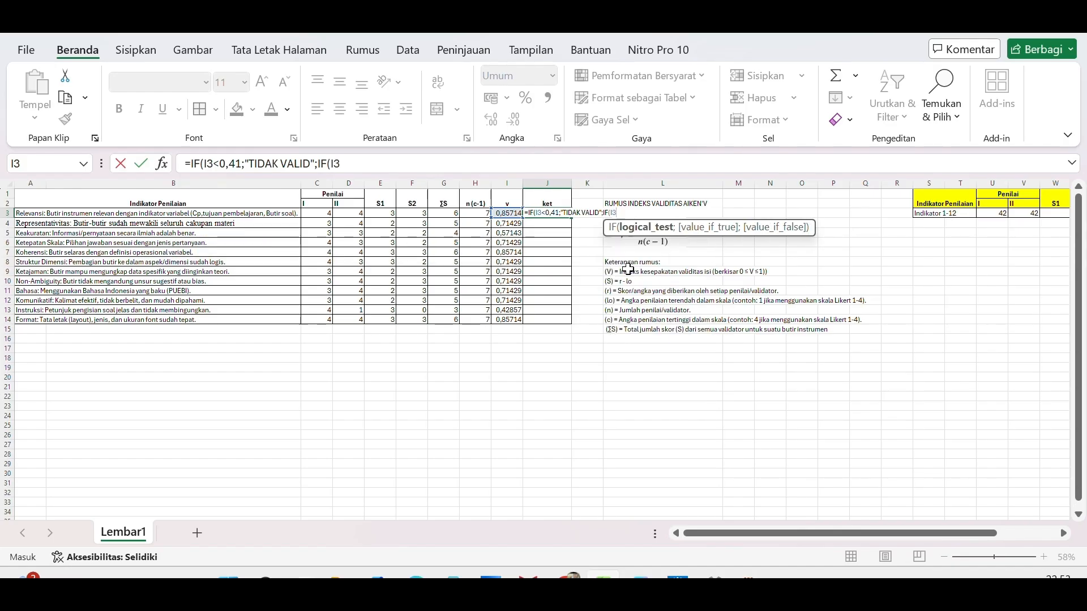
pyautogui.write('<0,61;')
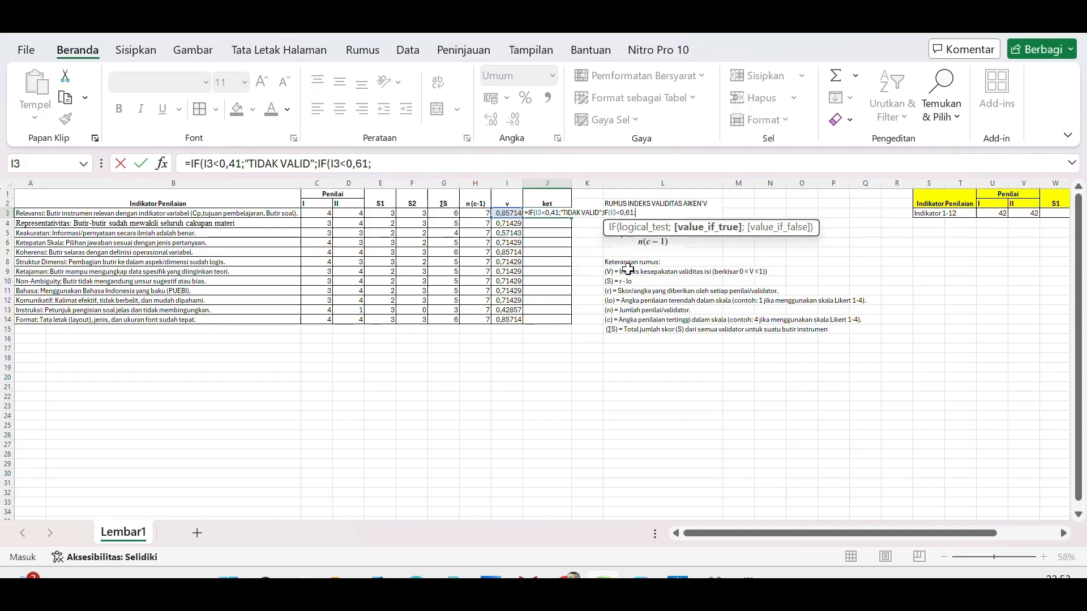
pyautogui.write('"CUKUP VALID')
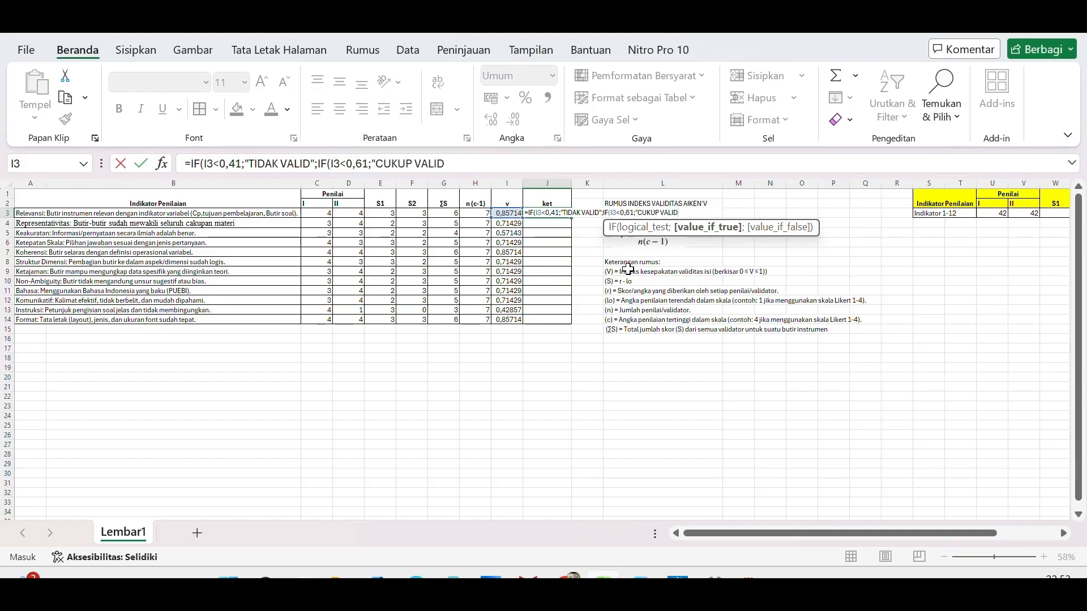
pyautogui.write('";IF')
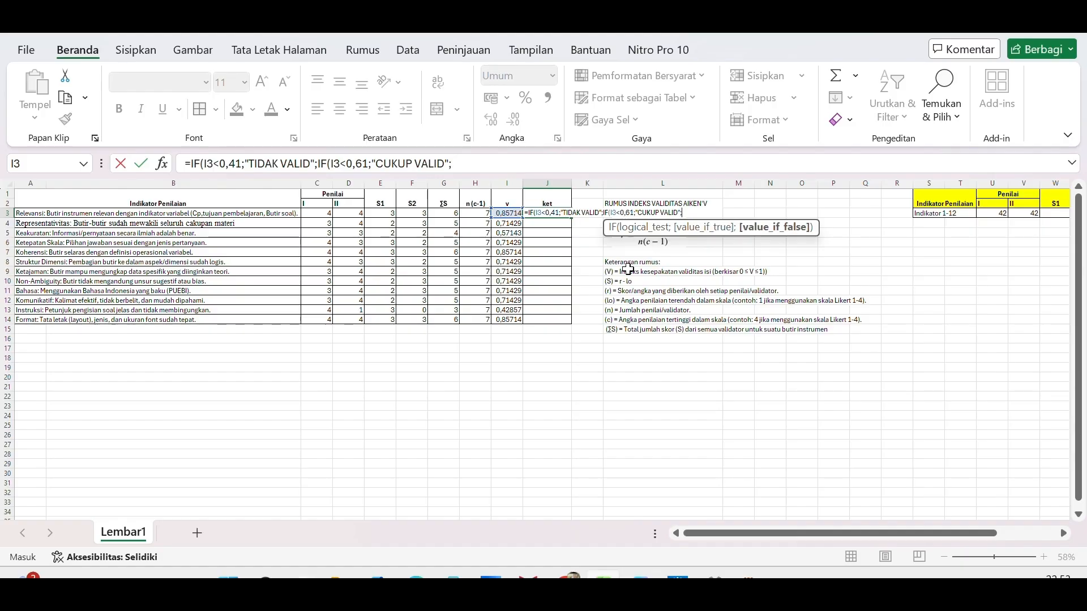
# - Complete the J3 formula with a third IF that returns "VALID" when I3<0,81 and otherwise "SANGAT VALID"
pyautogui.write('(I3')
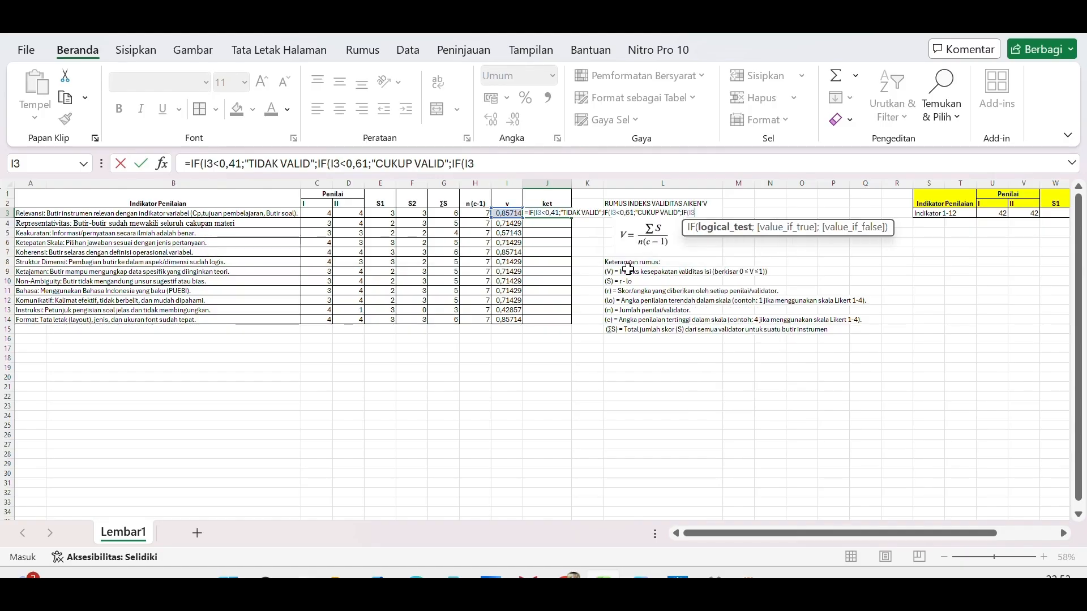
pyautogui.write('<0,81;')
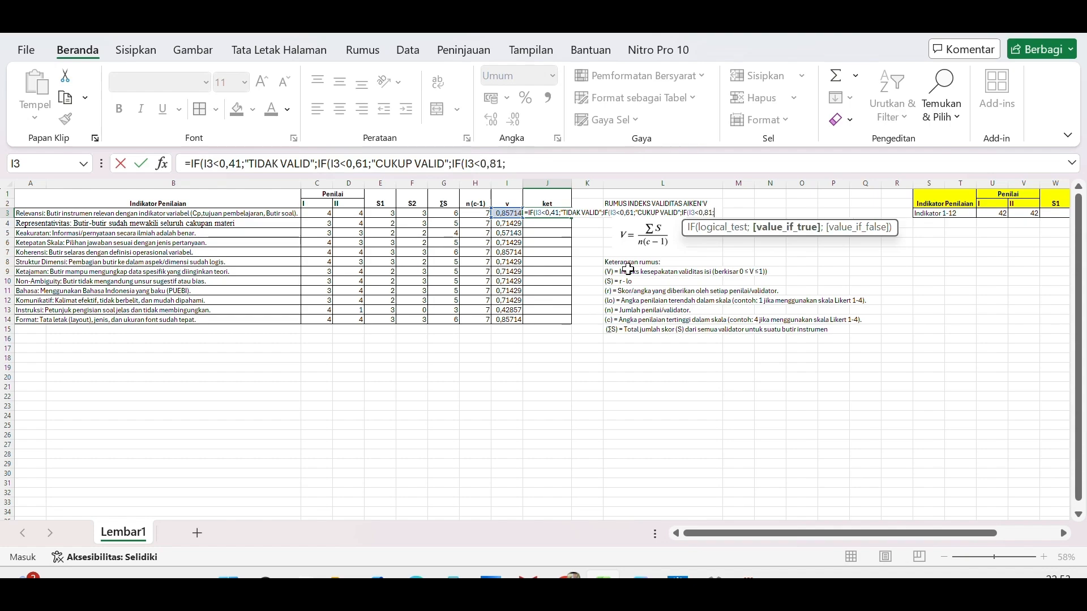
pyautogui.write('"VALID";')
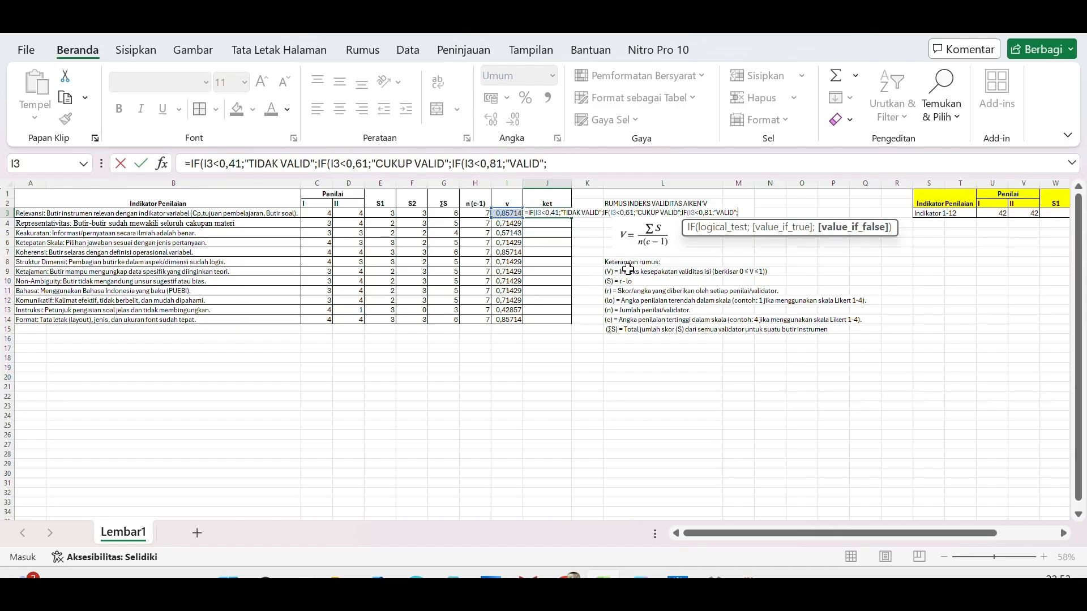
pyautogui.write('"')
pyautogui.write('SANG')
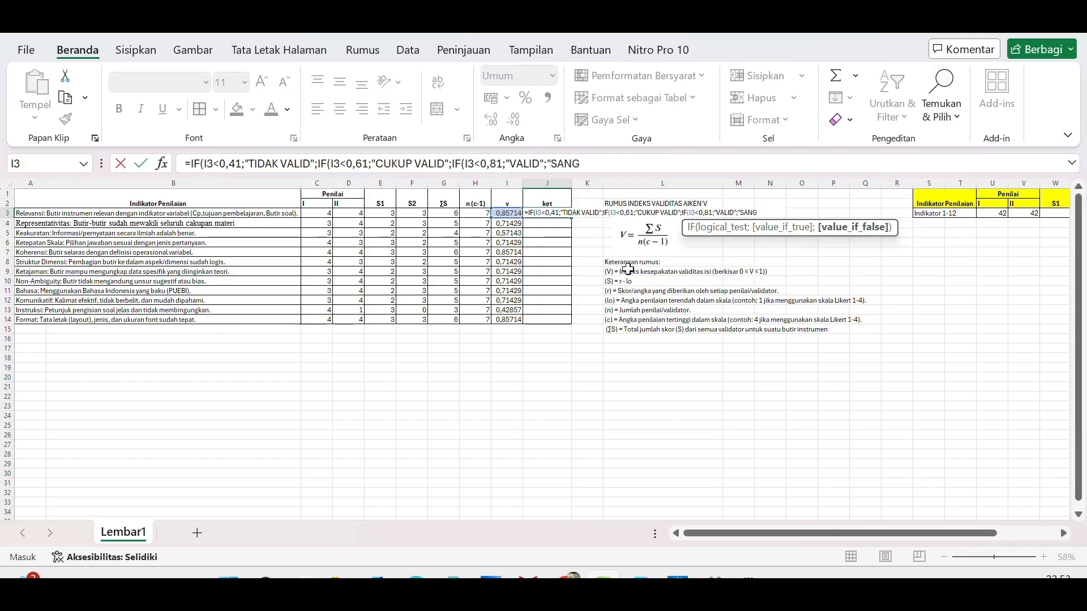
pyautogui.write('AT VALID"')
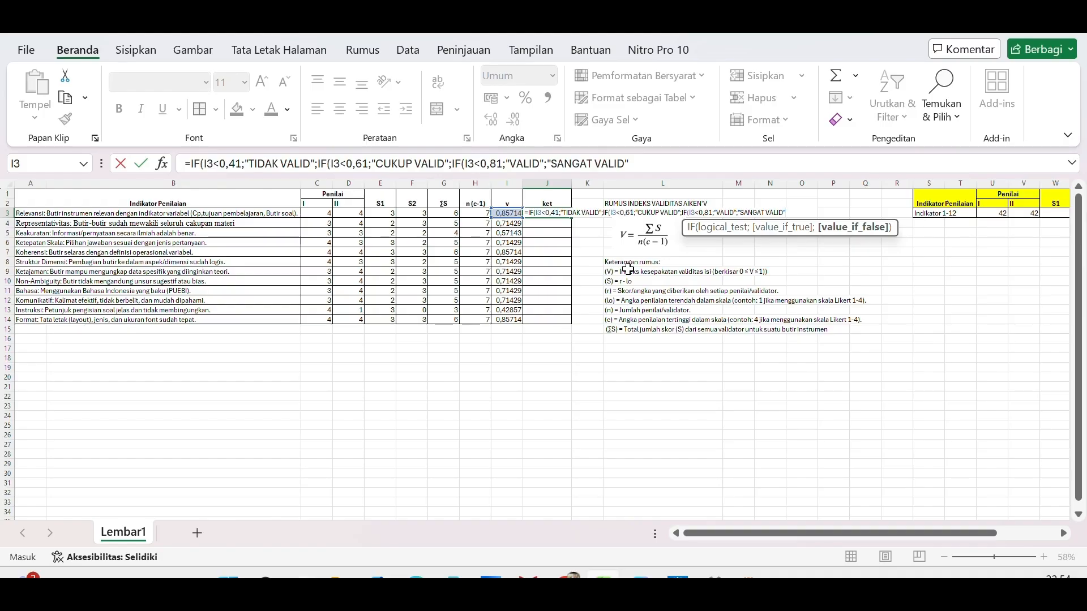
pyautogui.write('))')
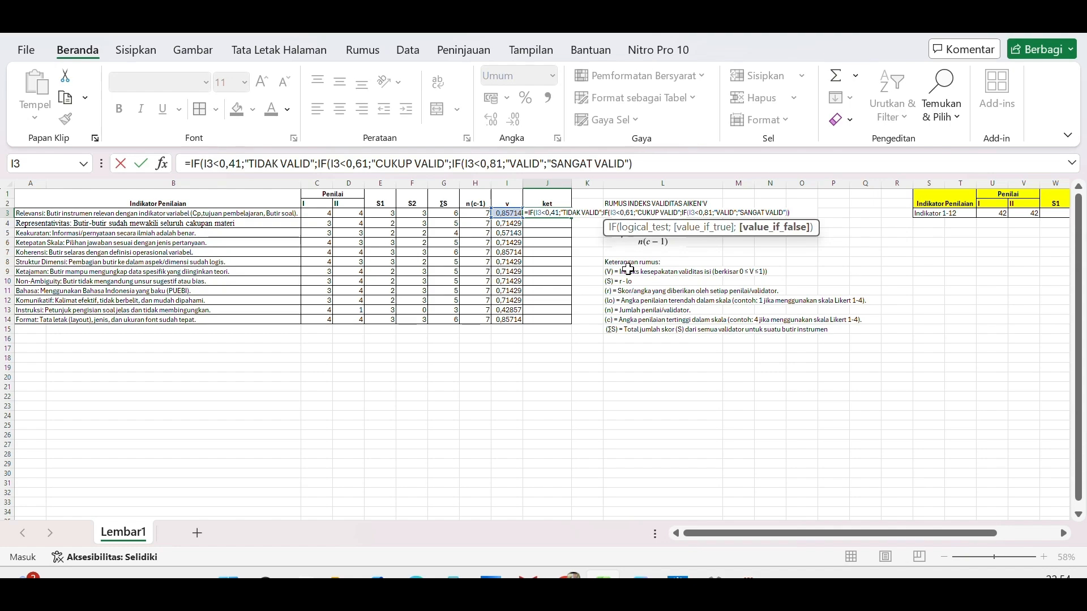
pyautogui.write(')')
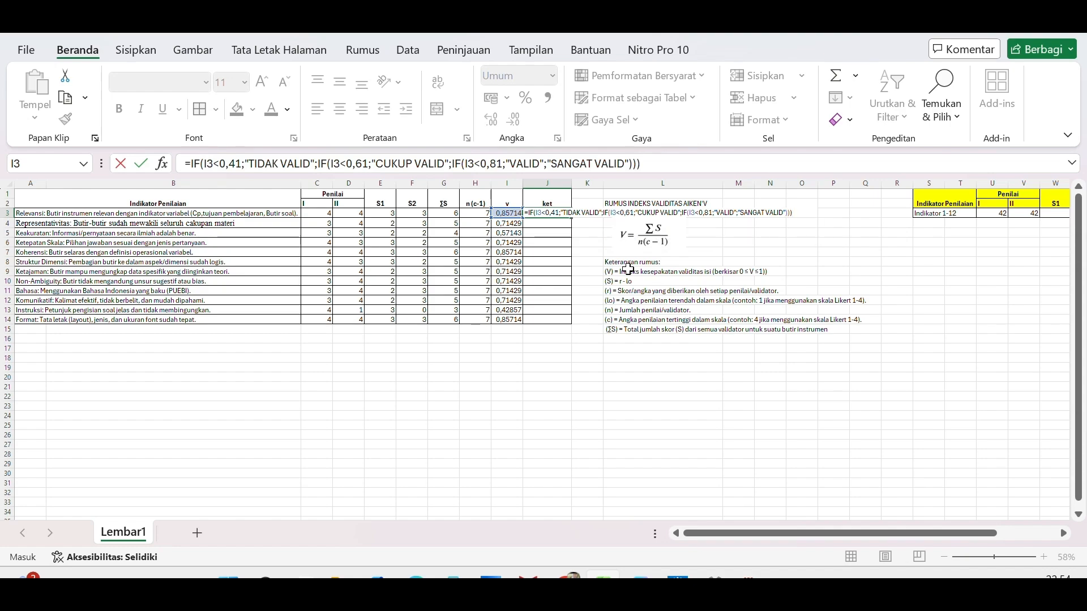
pyautogui.press('Return')
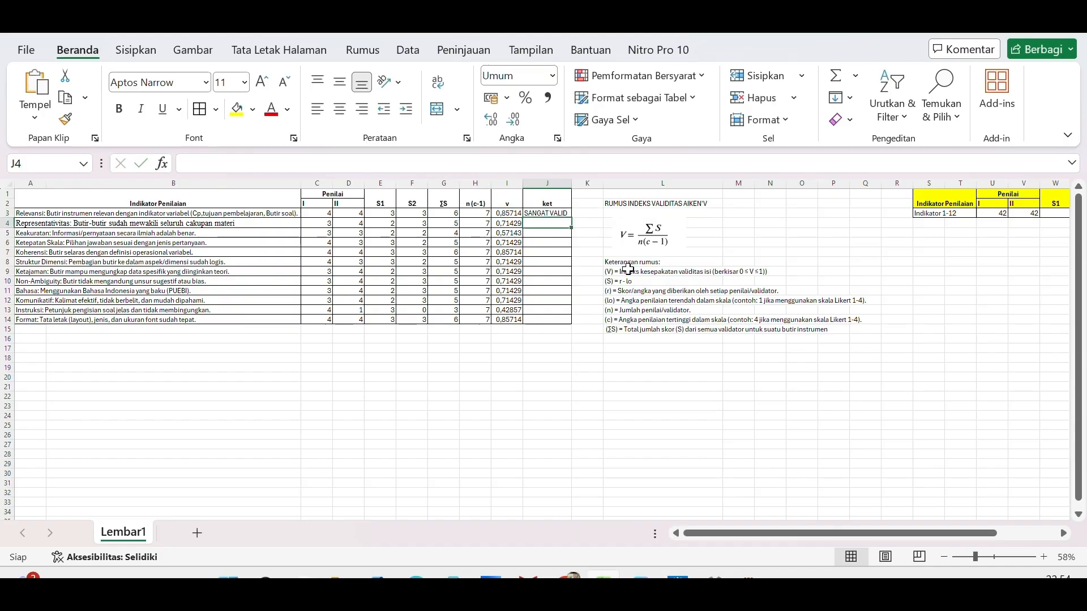
# - Fill the ket classification formula from J3 down to J14 for the remaining indicators
pyautogui.click(553, 213)
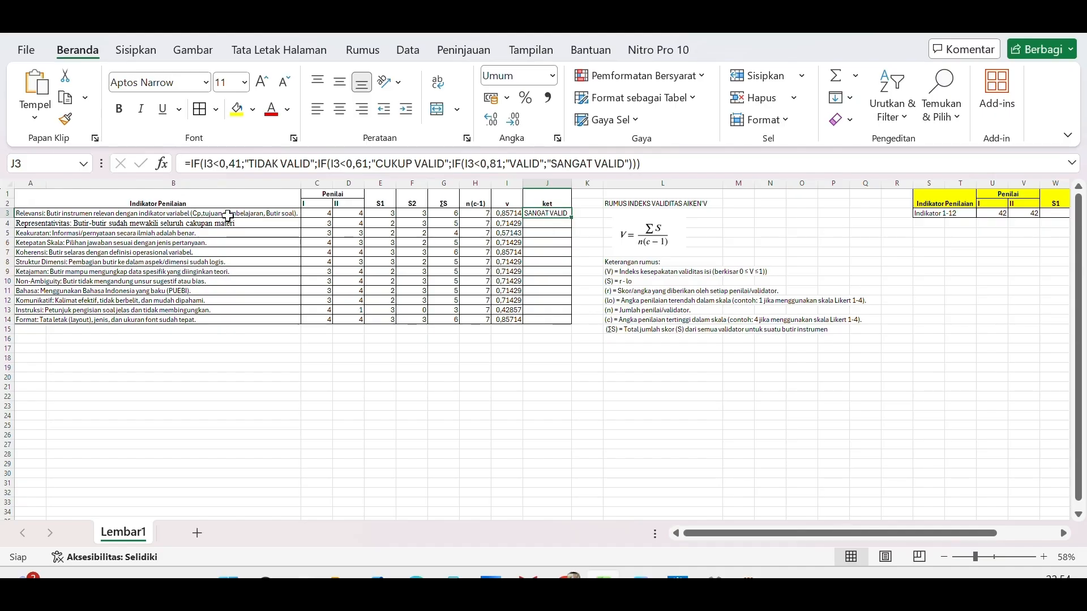
pyautogui.moveTo(570, 218); pyautogui.dragTo(572, 324)
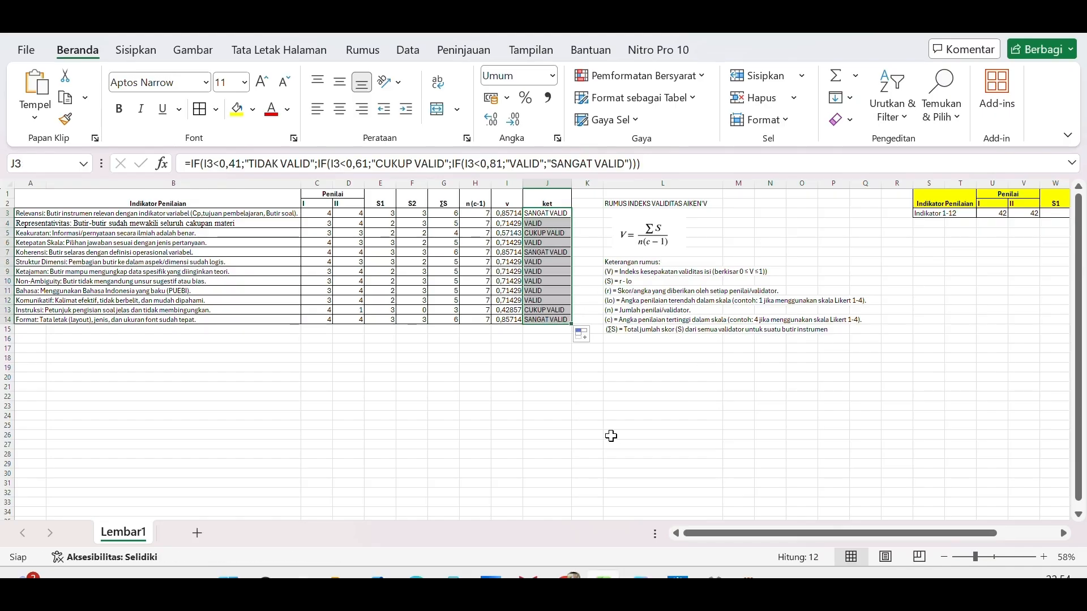
pyautogui.click(529, 339)
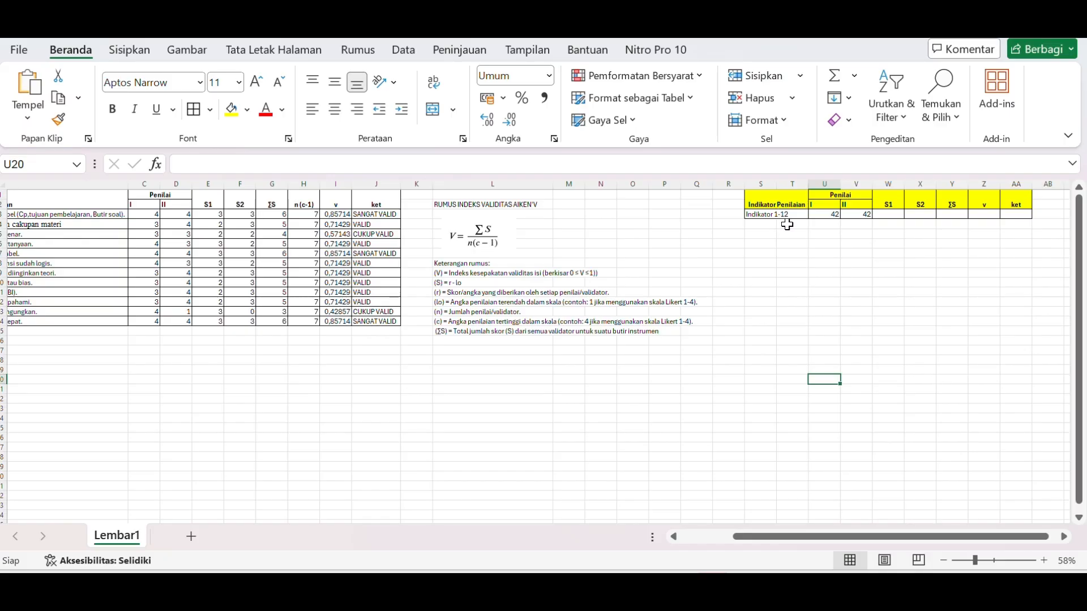
# - Check the validator totals in U3 and V3 of the summary table against the sum of the first validator's scores in C3:C14
pyautogui.click(891, 215)
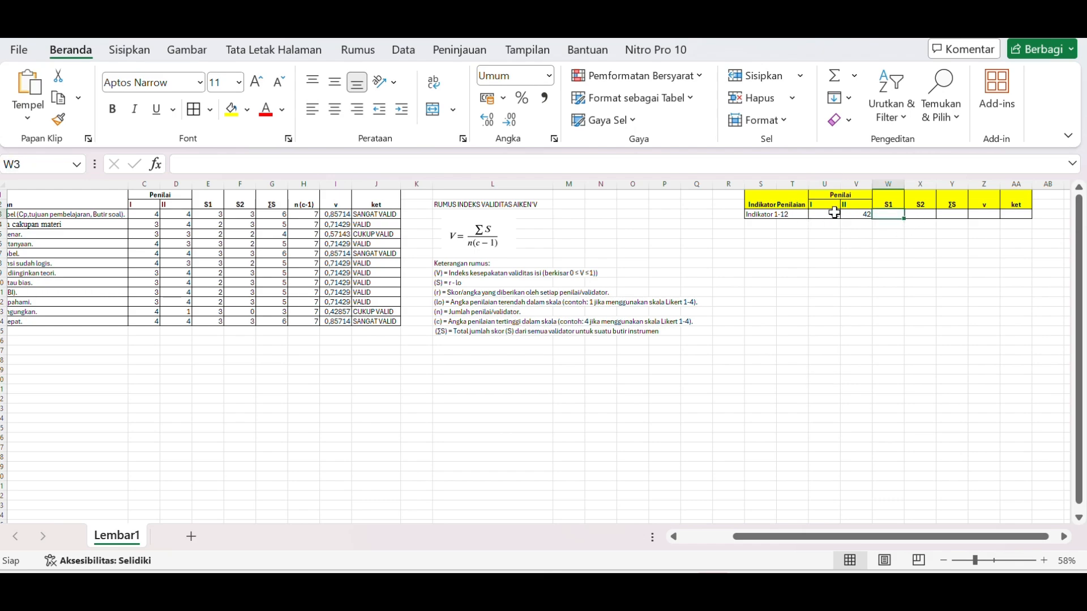
pyautogui.click(835, 214)
pyautogui.click(858, 214)
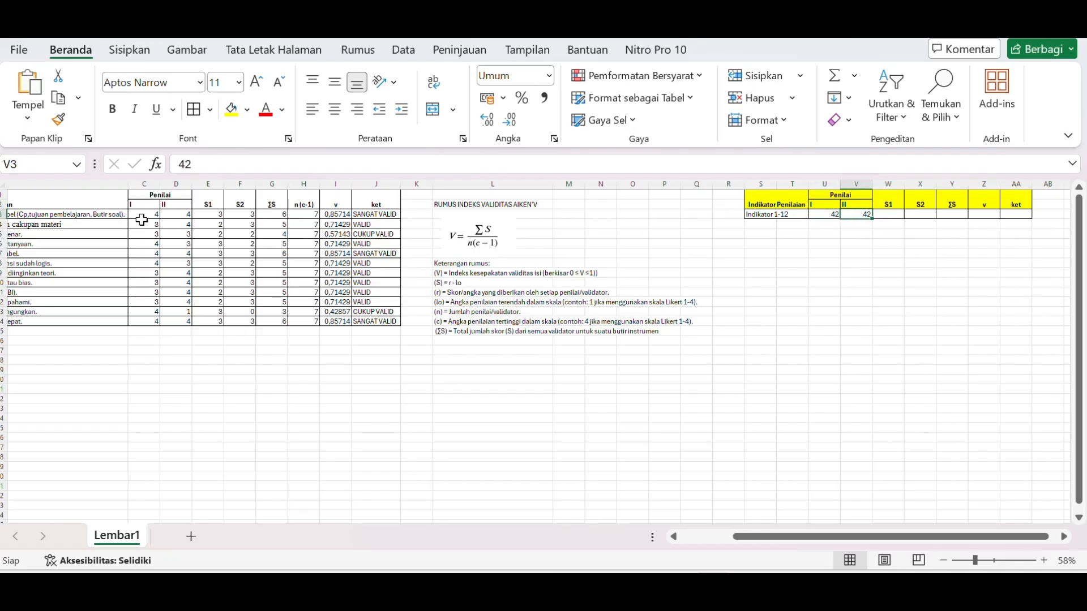
pyautogui.moveTo(146, 213); pyautogui.dragTo(143, 319)
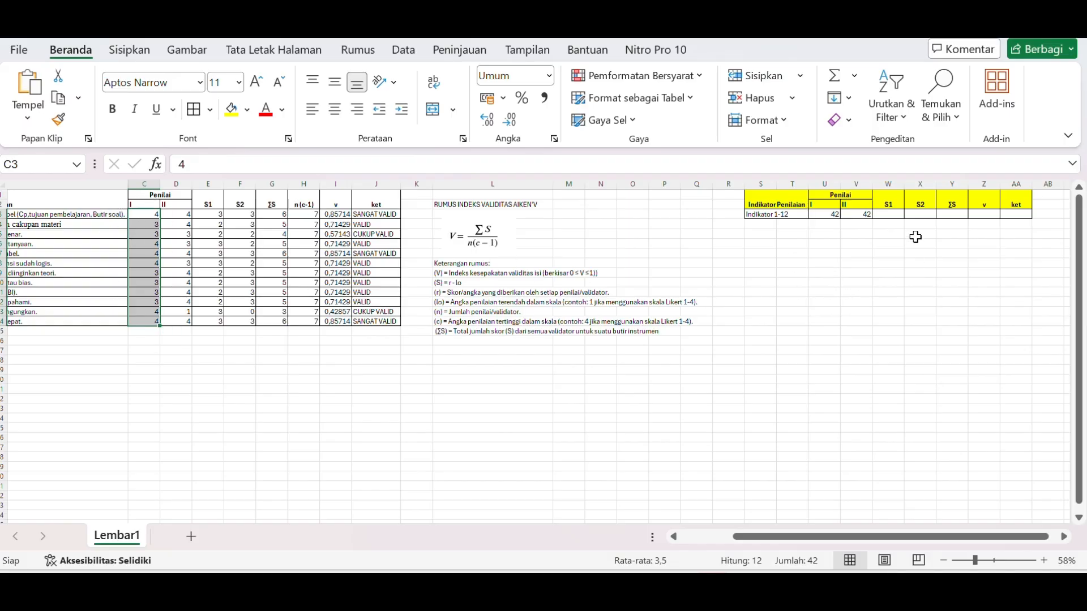
# - Sum the S1 values E3:E14 in W3 of the Indikator 1-12 summary row with a SUM formula
pyautogui.click(896, 215)
pyautogui.click(921, 215)
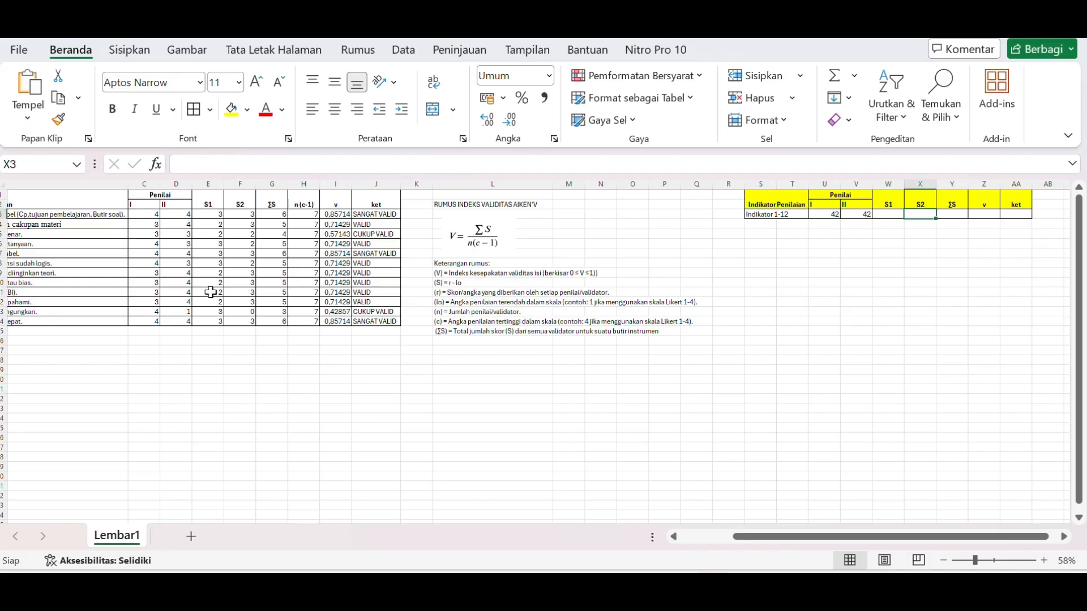
pyautogui.click(892, 216)
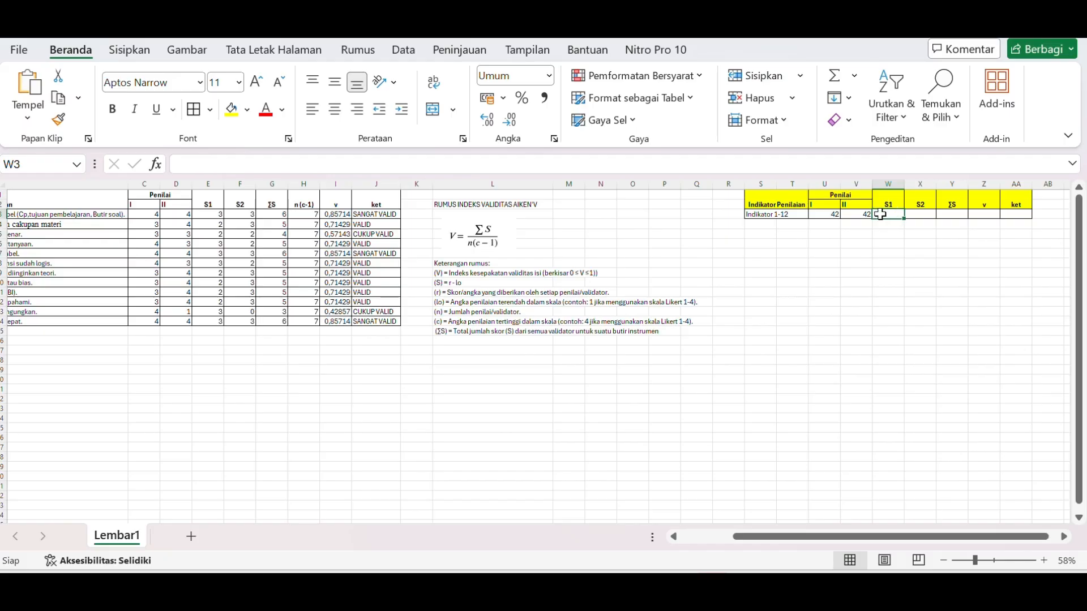
pyautogui.doubleClick(881, 215)
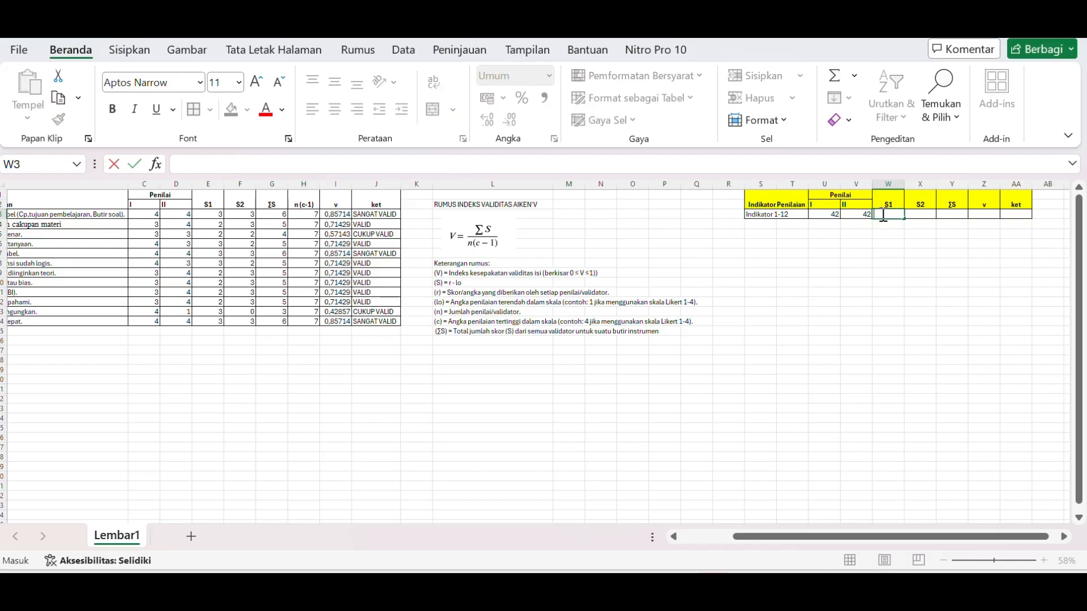
pyautogui.write('=')
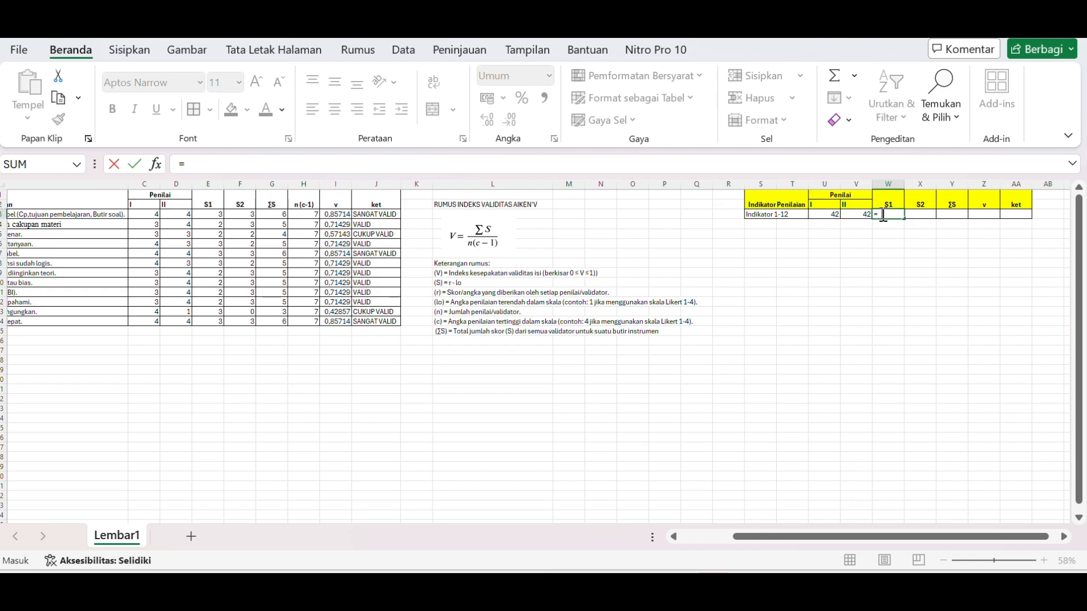
pyautogui.write('SUM(')
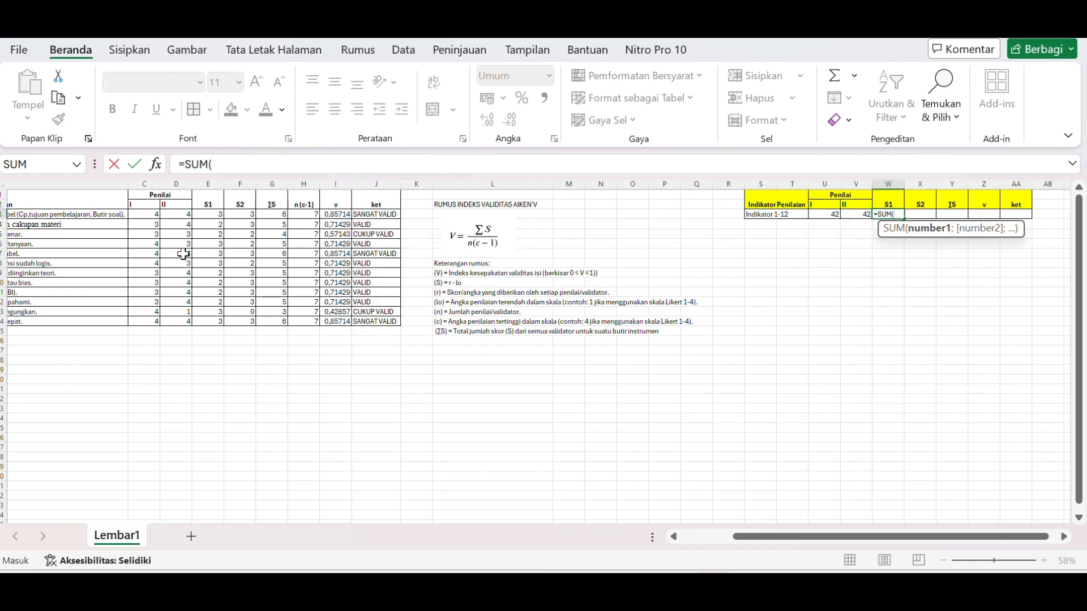
pyautogui.click(208, 224)
pyautogui.click(207, 212)
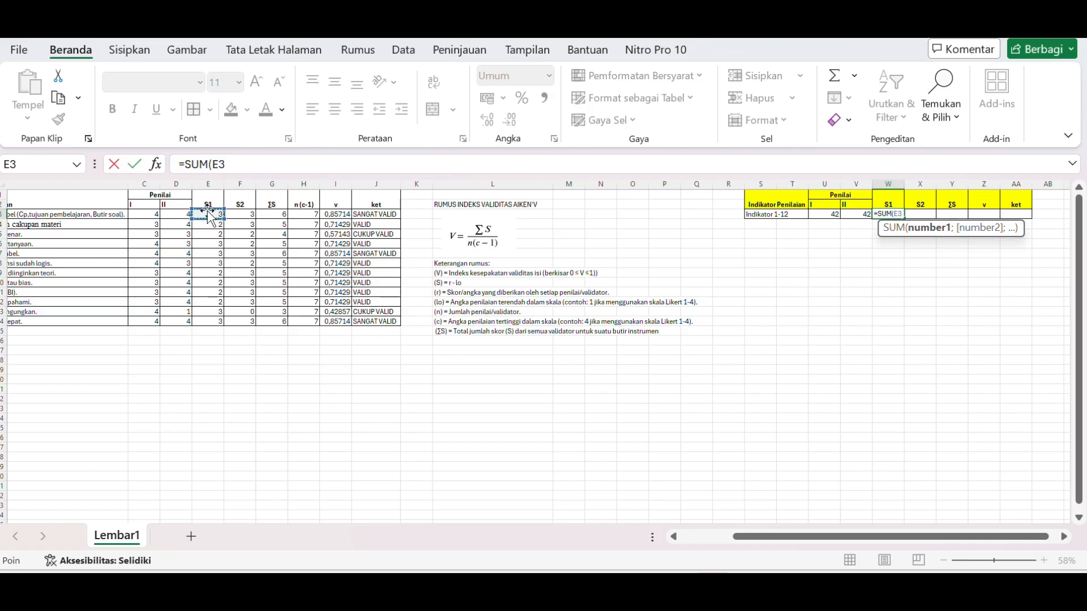
pyautogui.moveTo(223, 216); pyautogui.dragTo(223, 320)
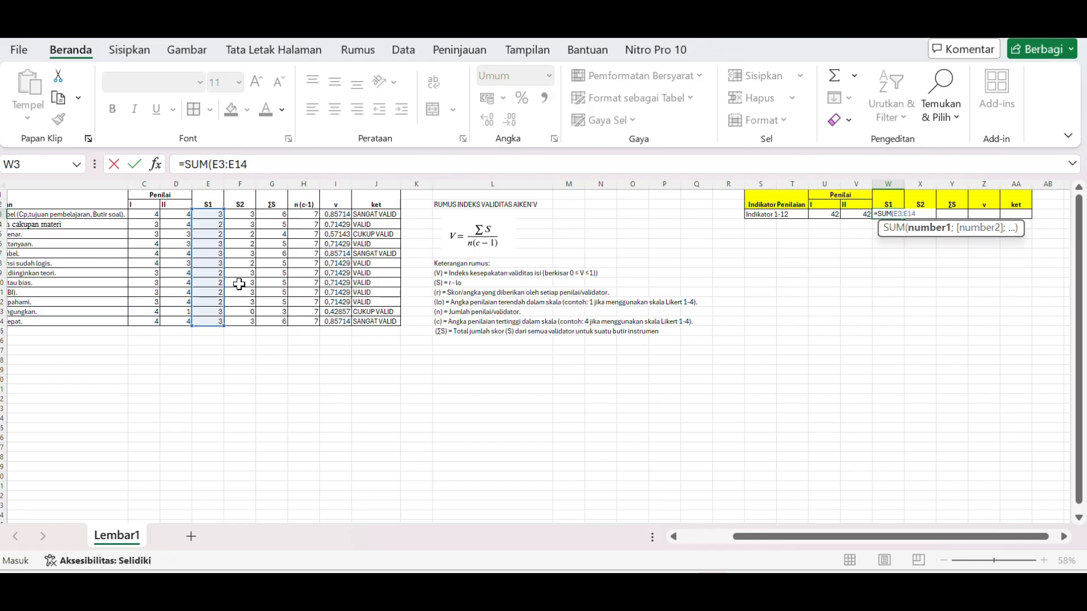
pyautogui.press('Return')
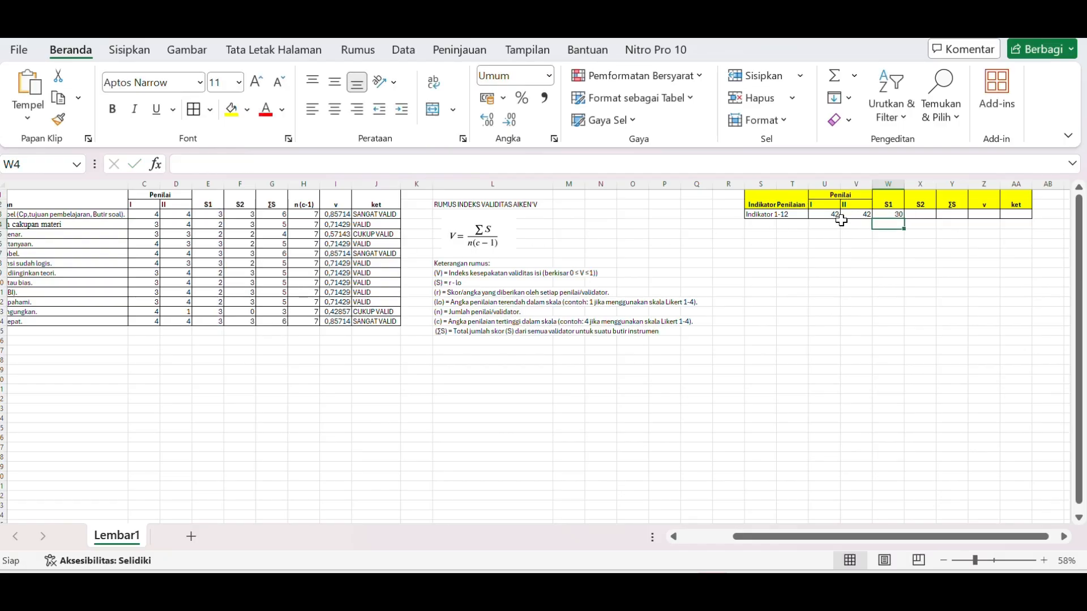
# - Enter =SUM(F3:F14) in X3 to total the S2 values in the summary row
pyautogui.click(920, 216)
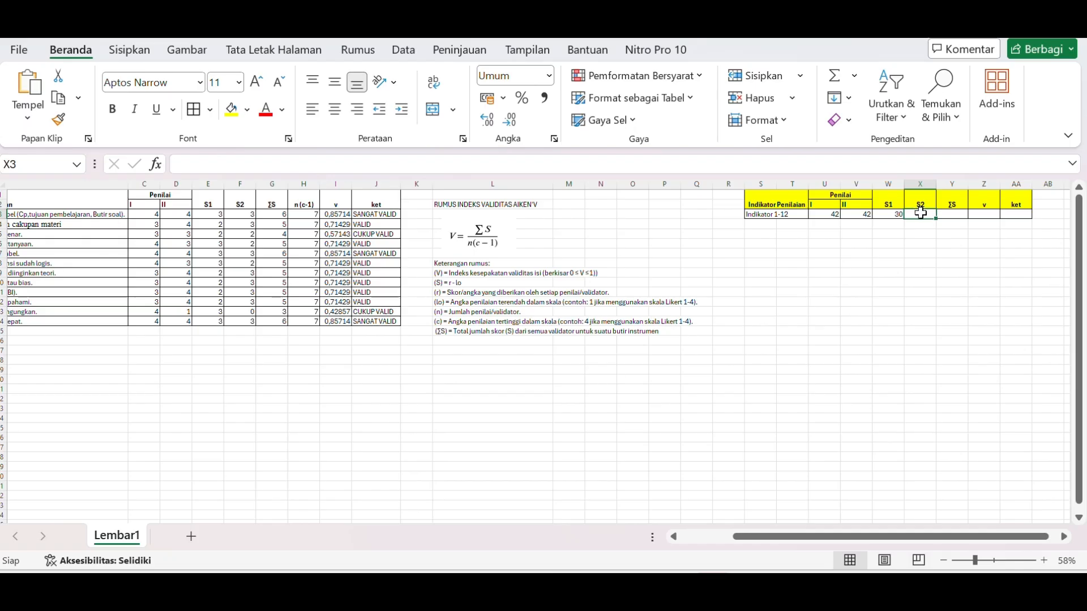
pyautogui.doubleClick(922, 214)
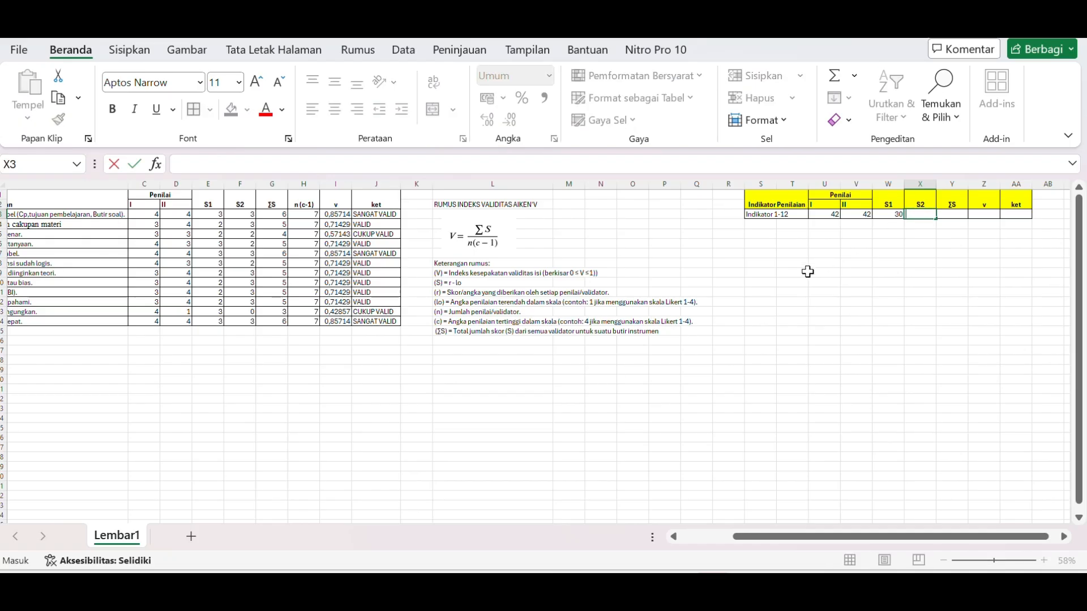
pyautogui.write('=SU')
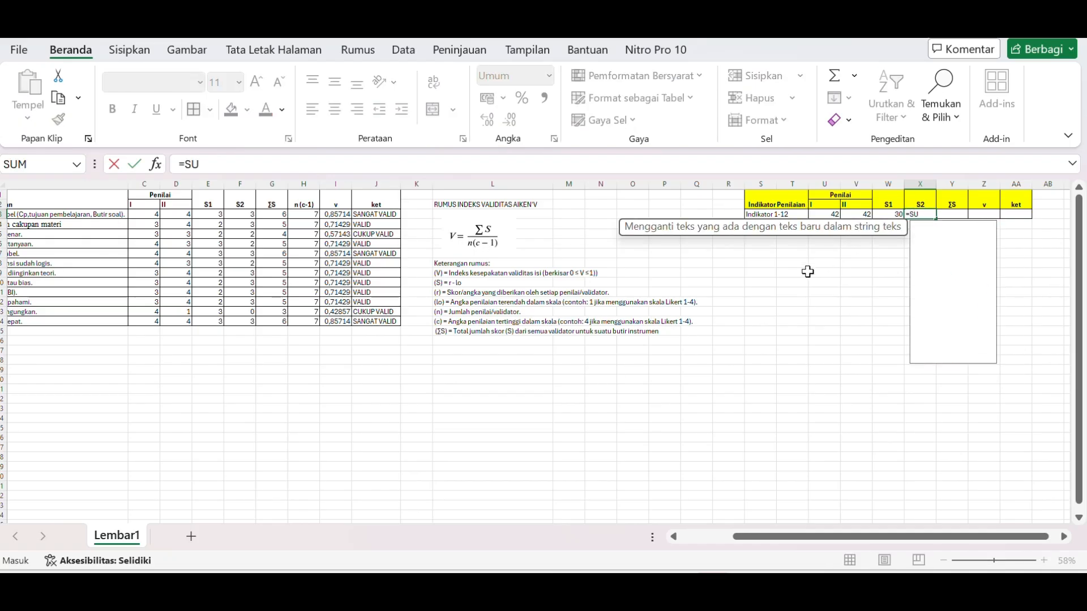
pyautogui.write('M(')
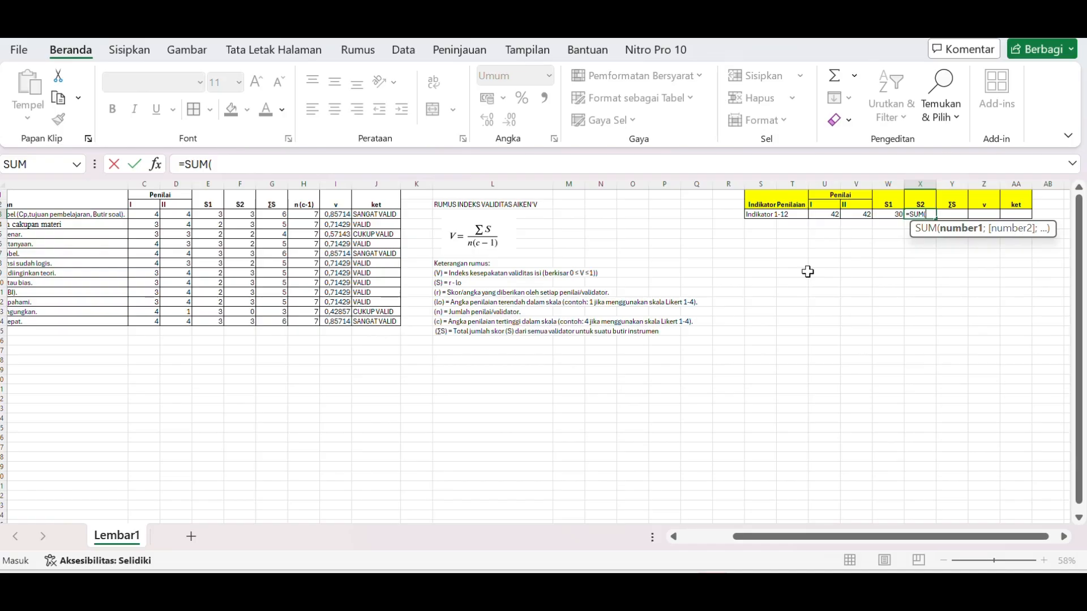
pyautogui.click(240, 214)
pyautogui.moveTo(250, 214); pyautogui.dragTo(243, 323)
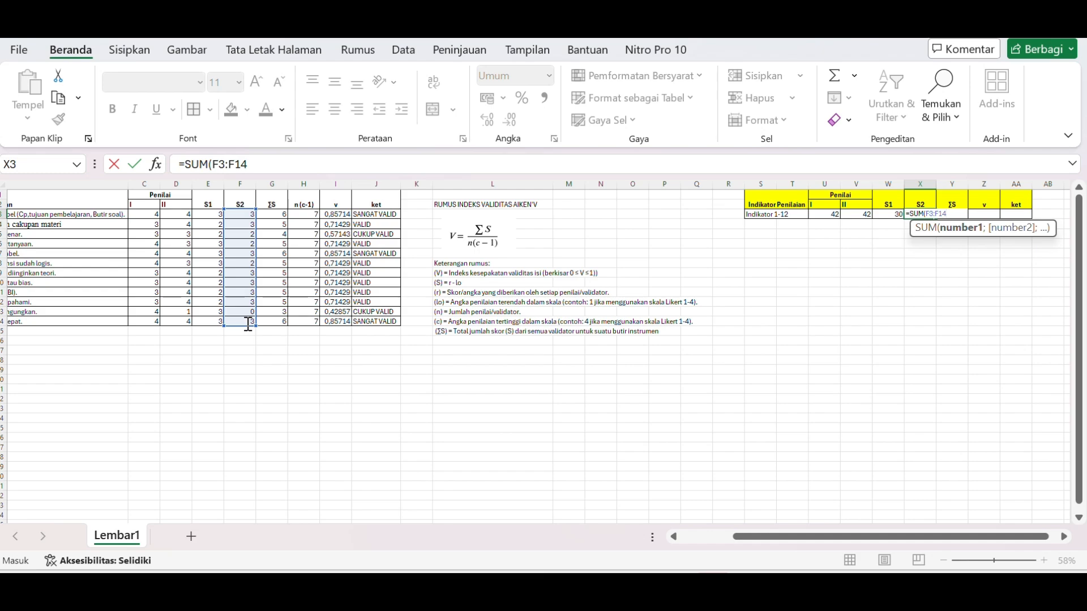
pyautogui.write(')')
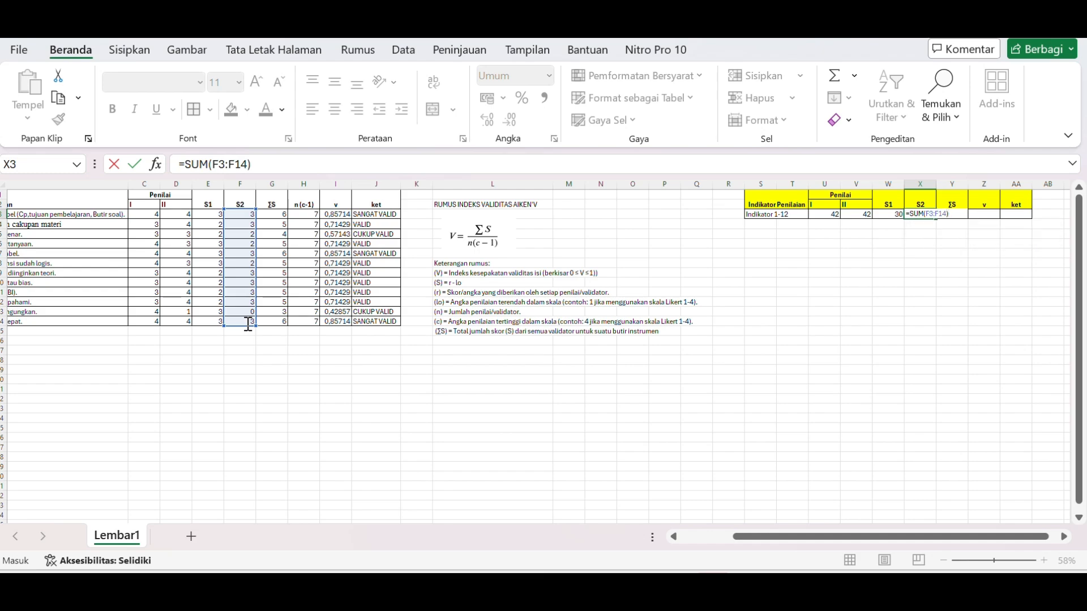
pyautogui.press('Return')
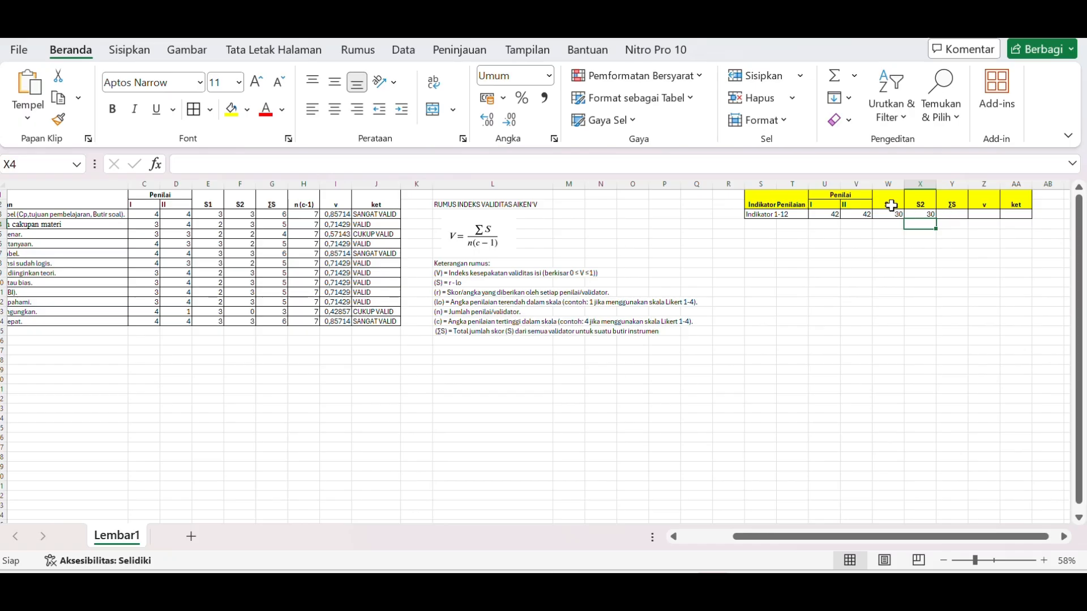
# - Total the ∑S column for the summary row by entering =SUM(G3:G14) in Y3
pyautogui.click(952, 258)
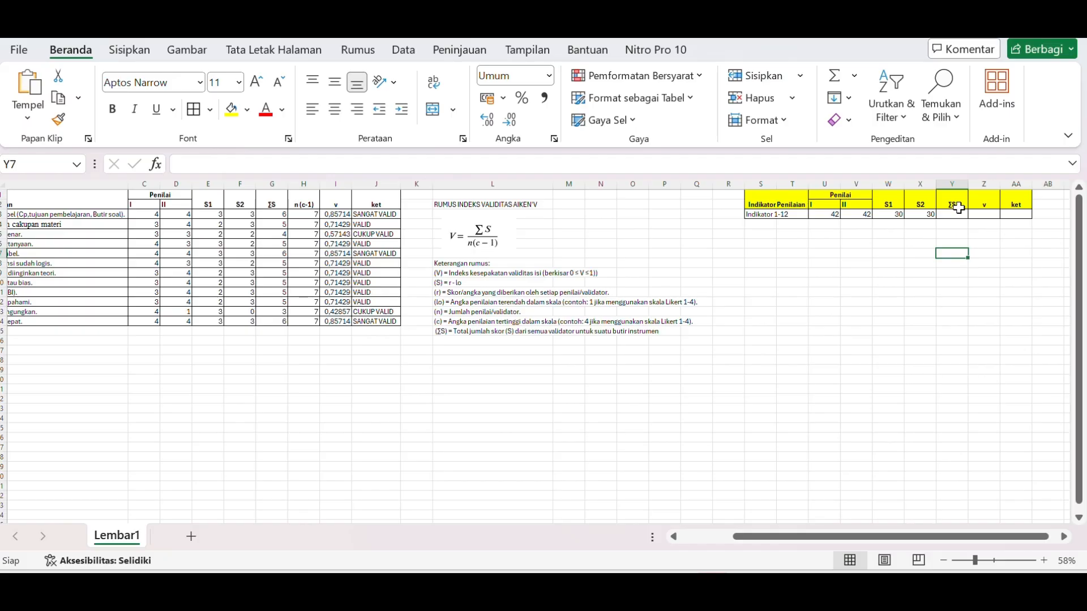
pyautogui.click(957, 214)
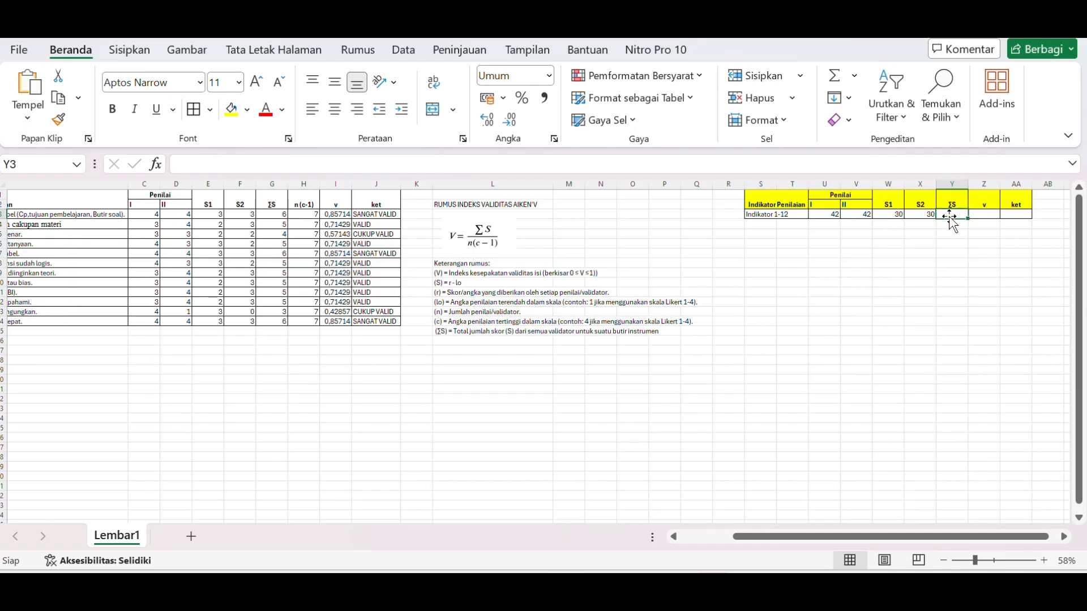
pyautogui.doubleClick(950, 213)
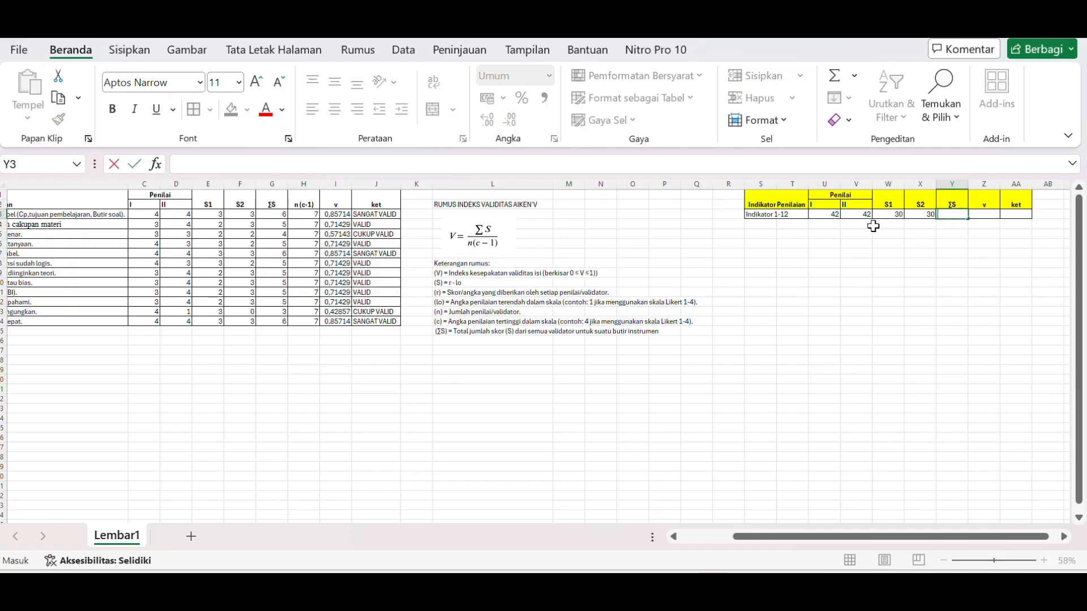
pyautogui.write('=SUM')
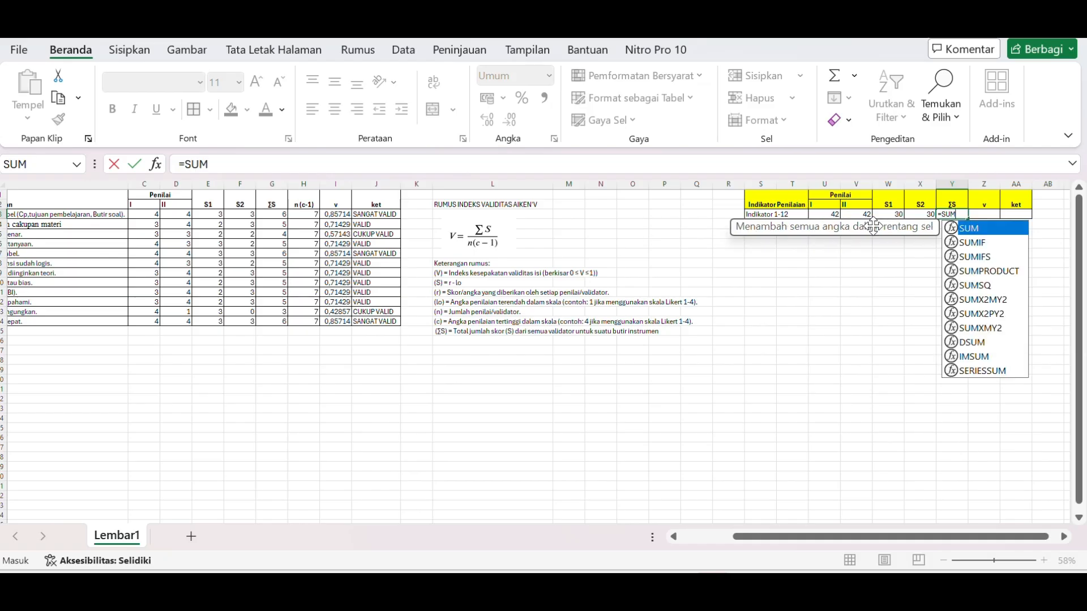
pyautogui.write('(')
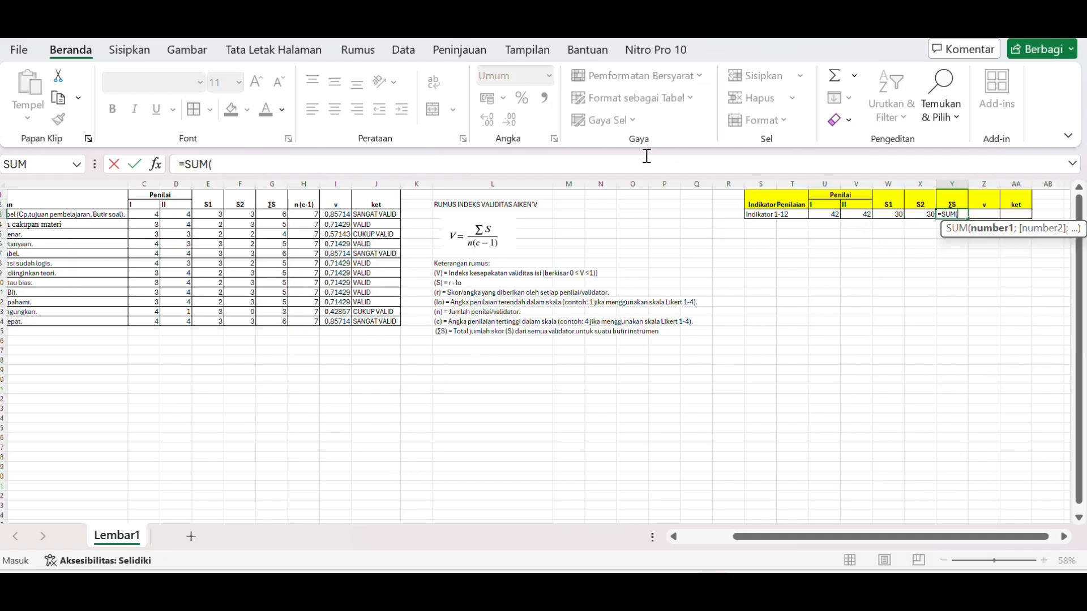
pyautogui.moveTo(279, 218); pyautogui.dragTo(290, 320)
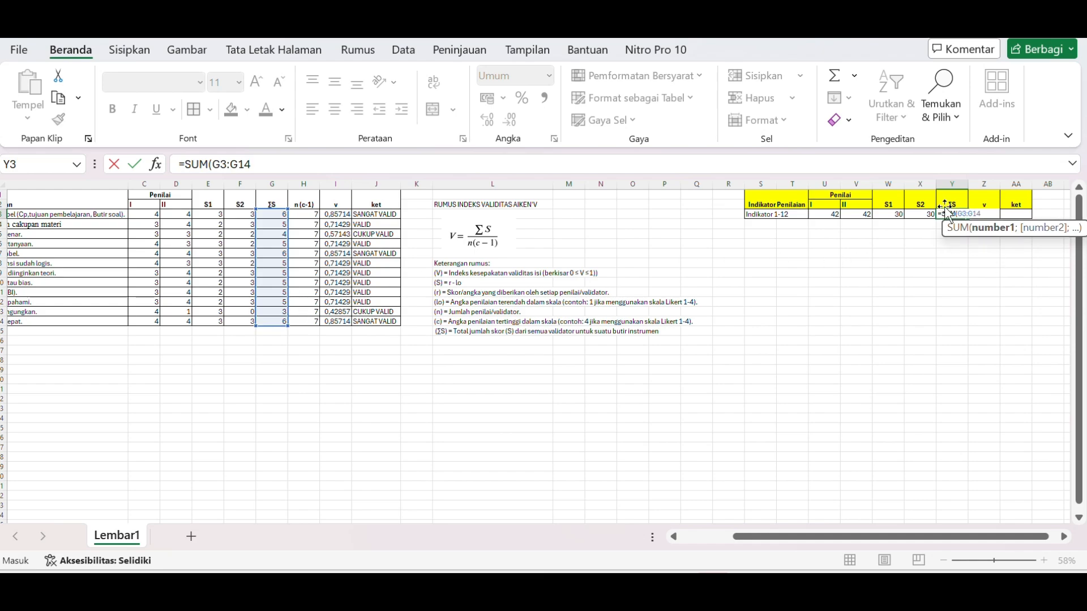
pyautogui.write(')')
pyautogui.press('Return')
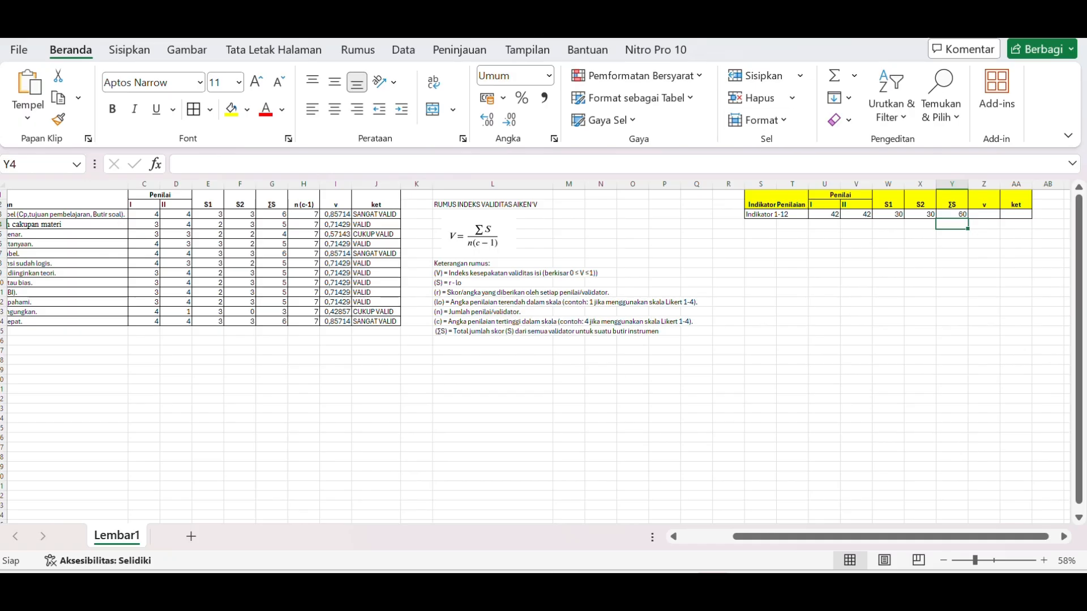
pyautogui.click(456, 35)
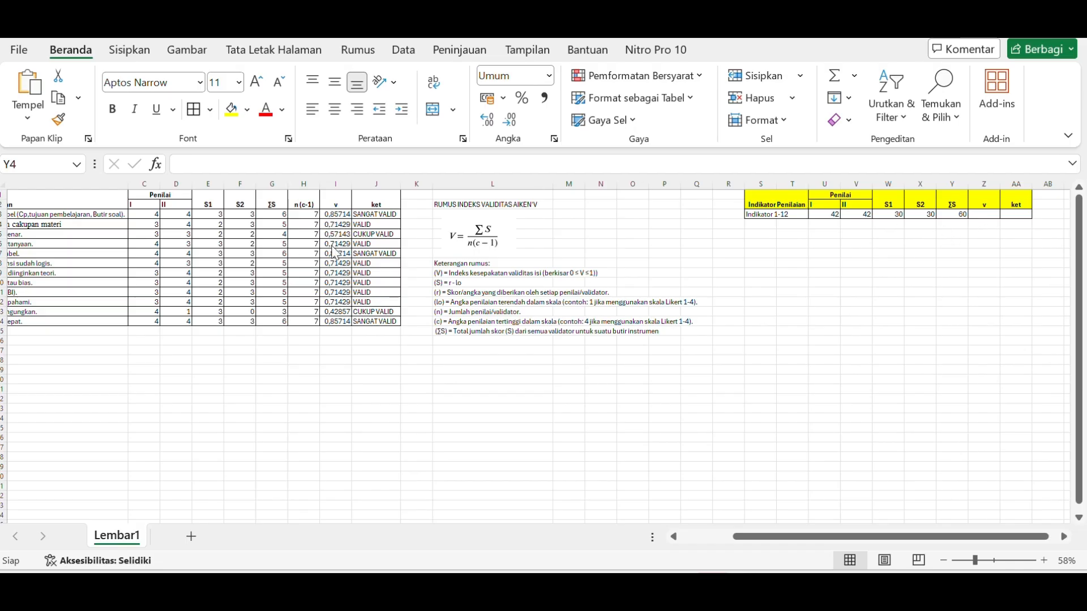
# - Average the twelve indicators' v values in Z3 of the summary row with =AVERAGE(I3:I14)
pyautogui.click(984, 215)
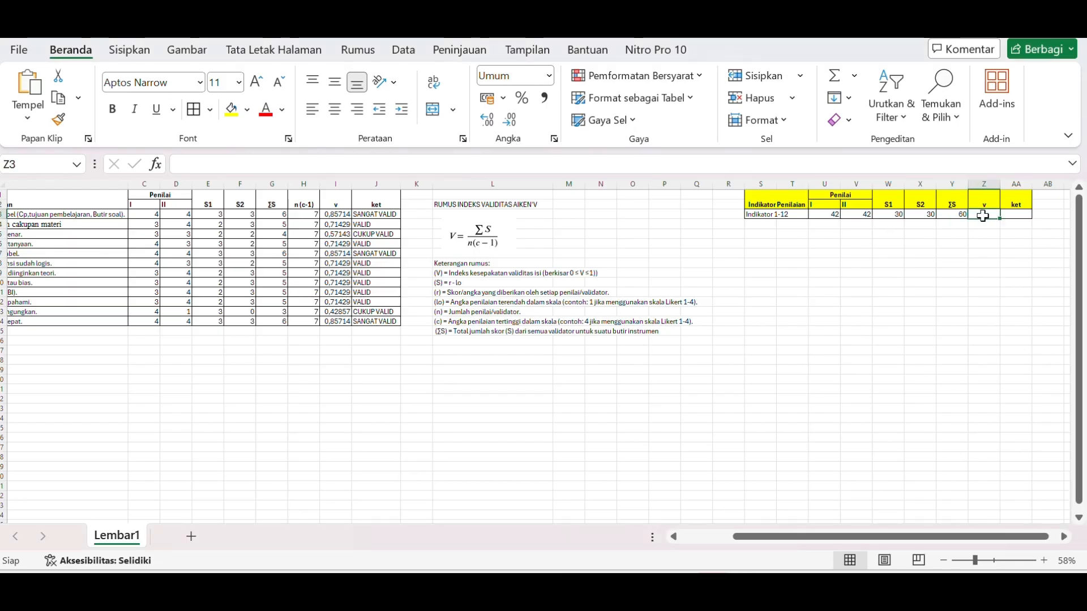
pyautogui.doubleClick(984, 214)
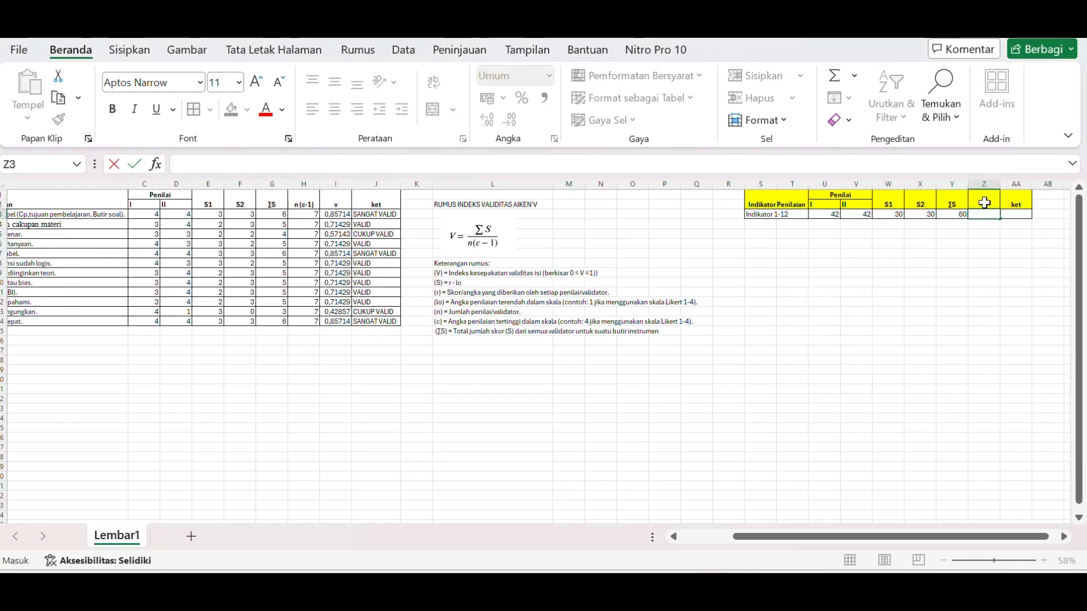
pyautogui.write('=AV')
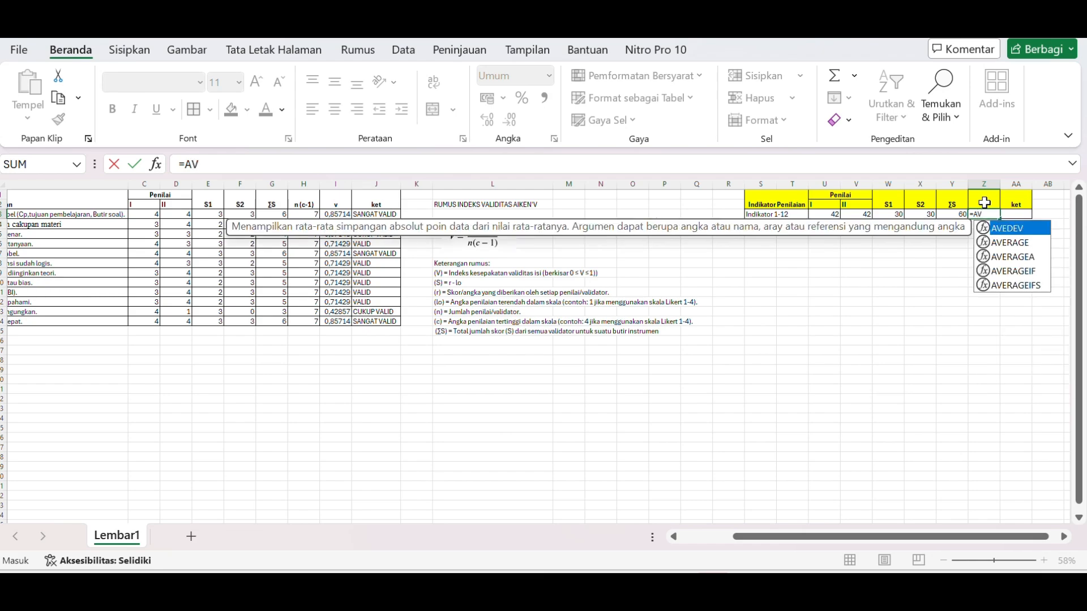
pyautogui.write('ERAGE')
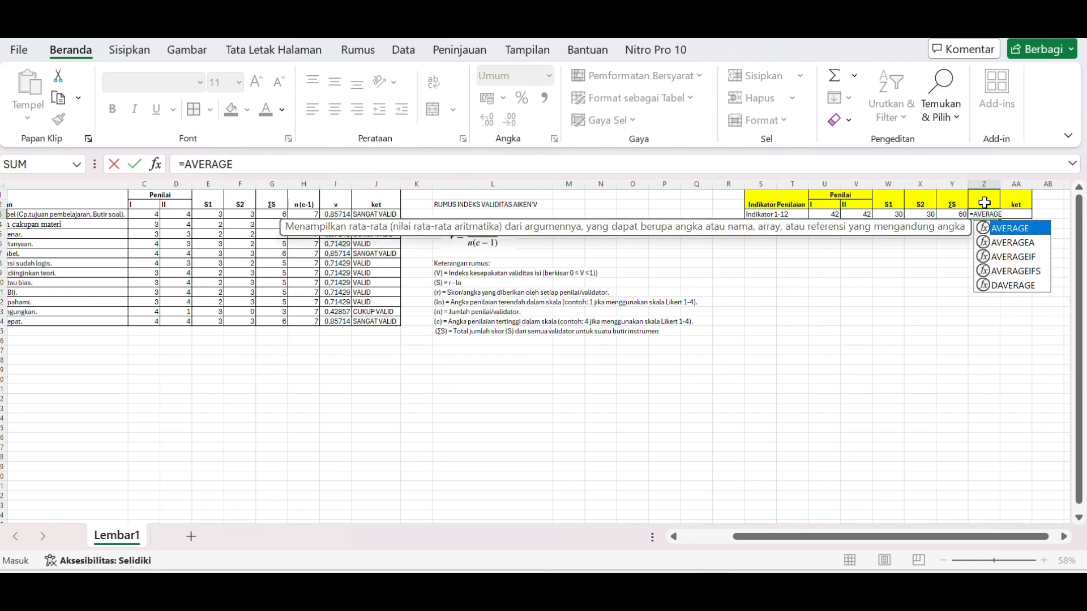
pyautogui.click(443, 38)
pyautogui.click(996, 214)
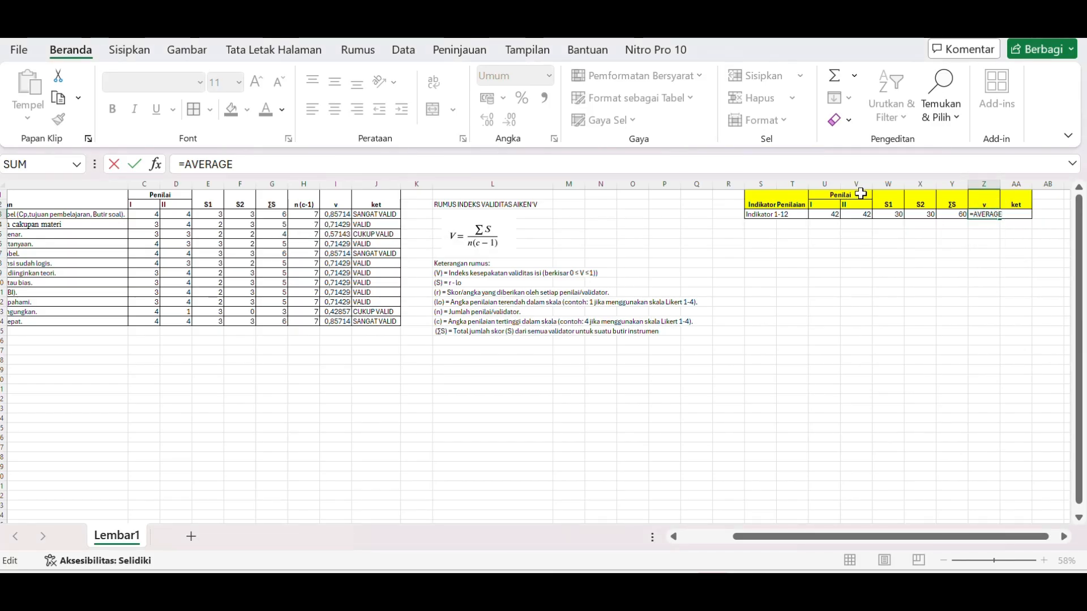
pyautogui.write('(')
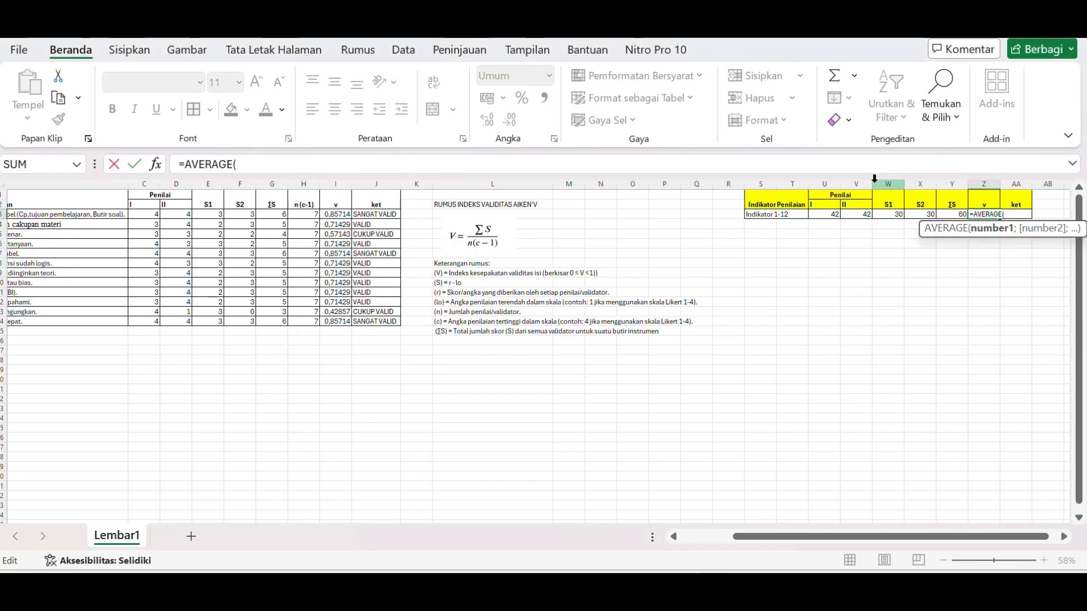
pyautogui.click(339, 215)
pyautogui.moveTo(339, 215); pyautogui.dragTo(343, 321)
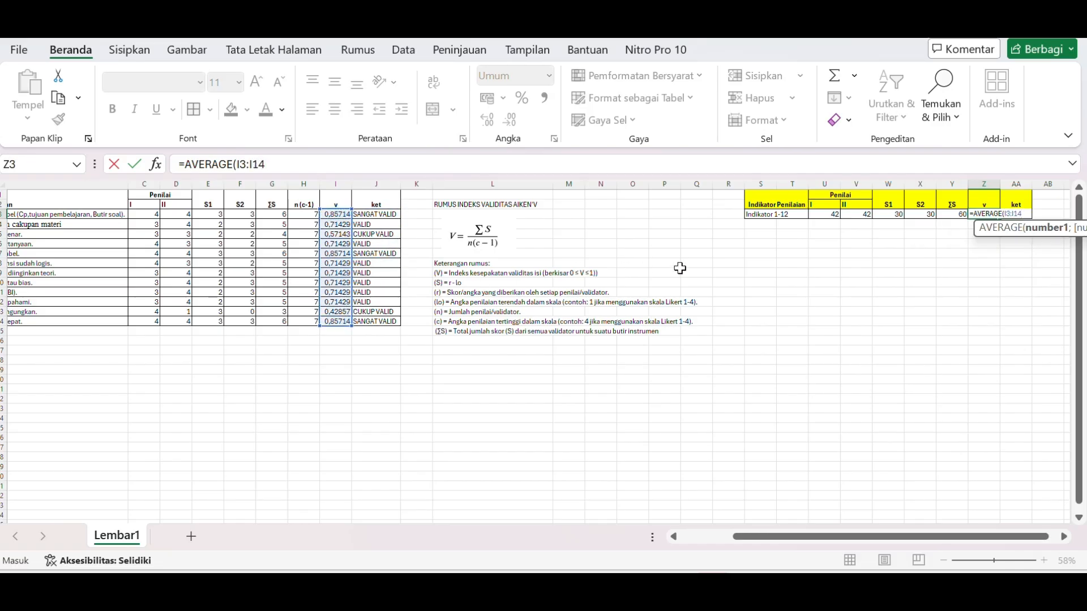
pyautogui.write(')')
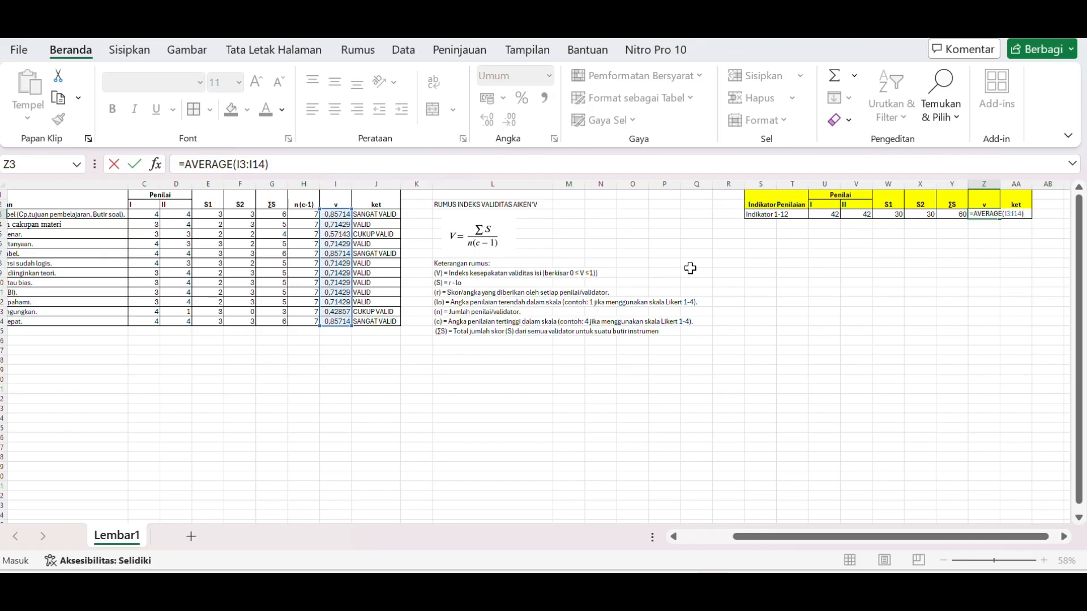
pyautogui.press('Return')
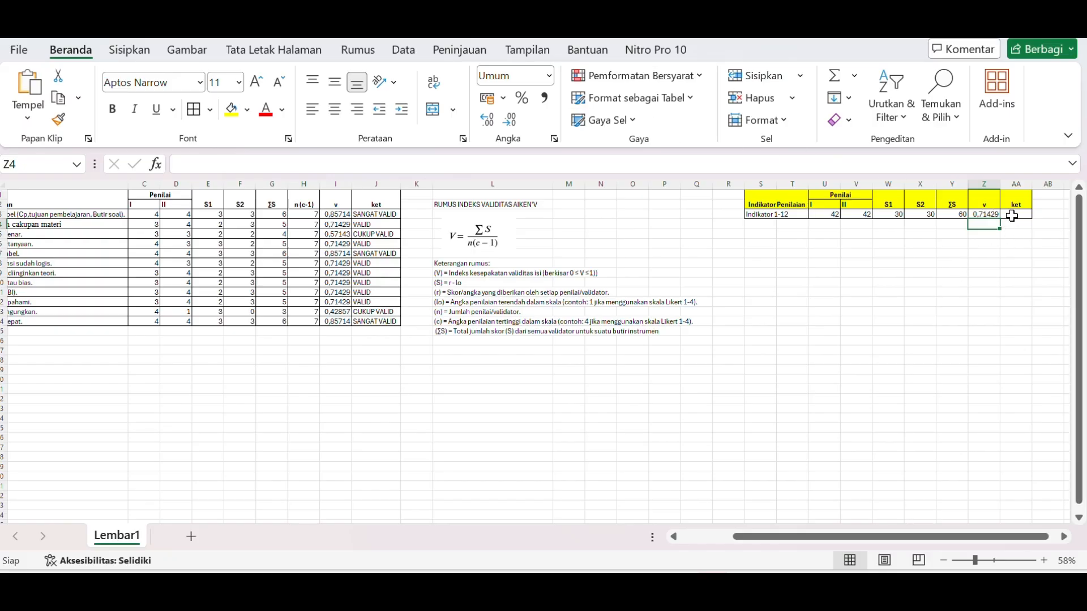
# - Classify the Indikator 1-12 summary row by copying the ket IF formula from J3 into AA3
pyautogui.click(1013, 216)
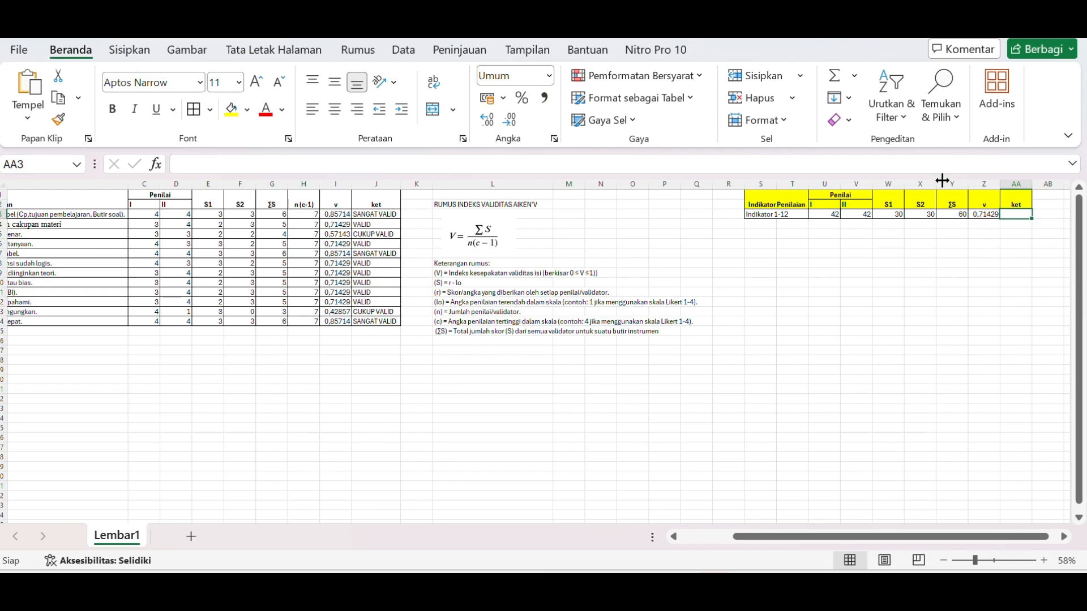
pyautogui.click(379, 215)
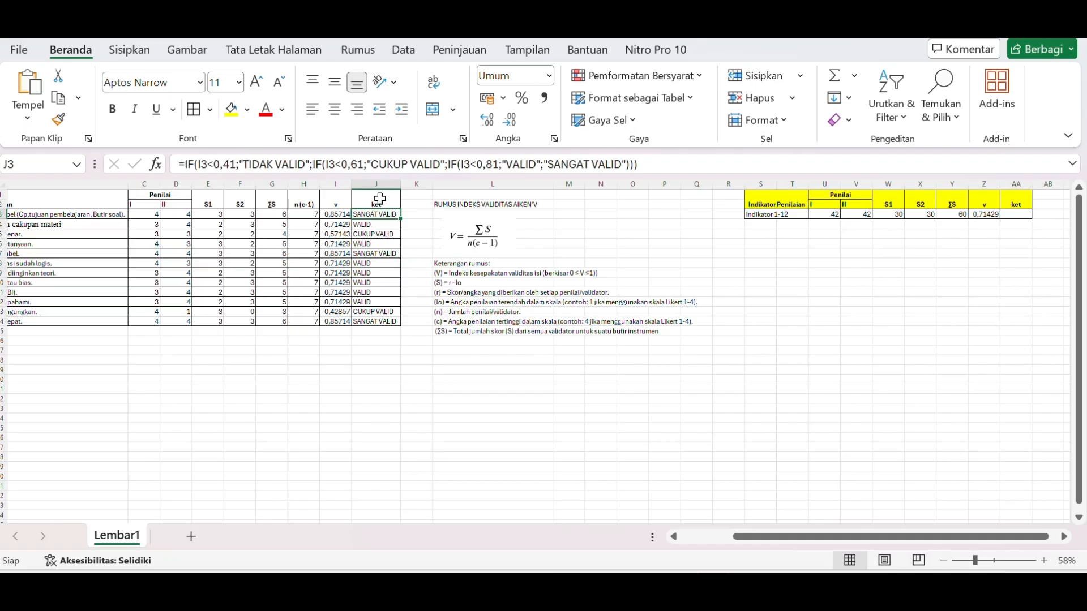
pyautogui.hotkey('ctrl', 'c')
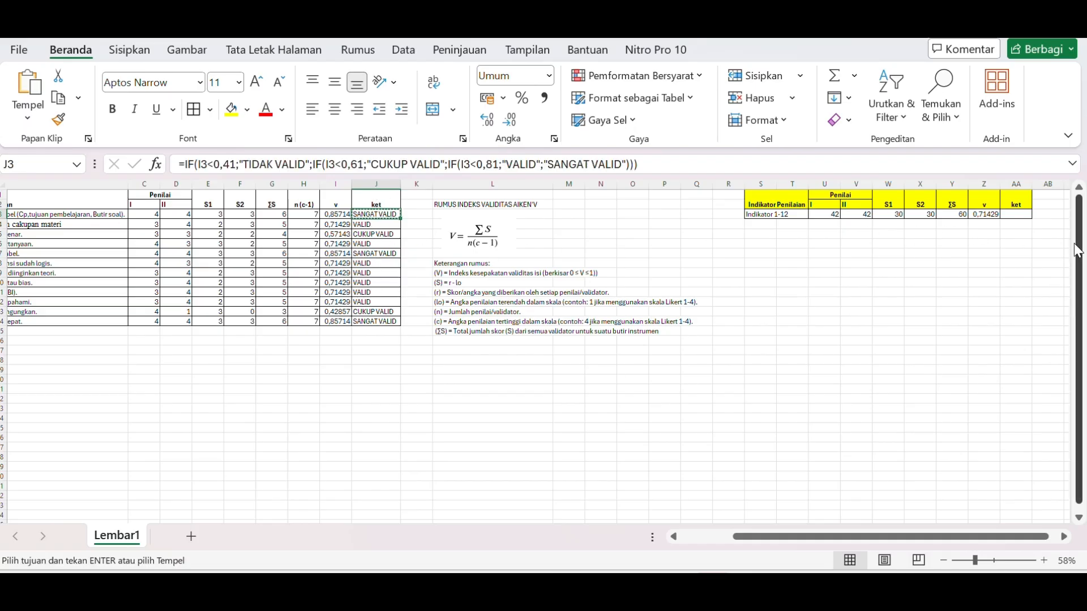
pyautogui.click(1012, 214)
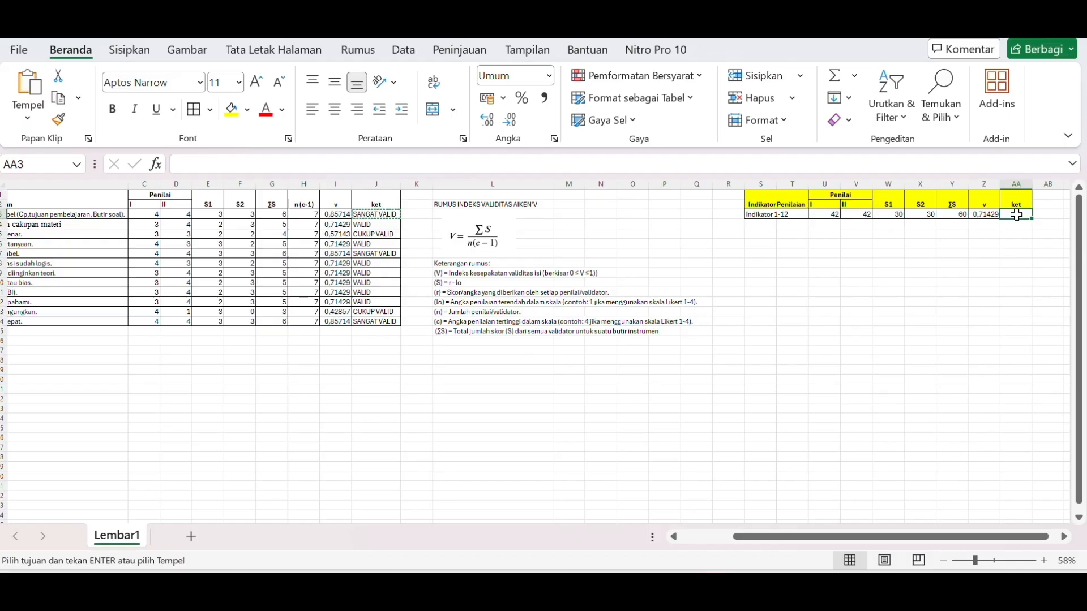
pyautogui.hotkey('ctrl', 'v')
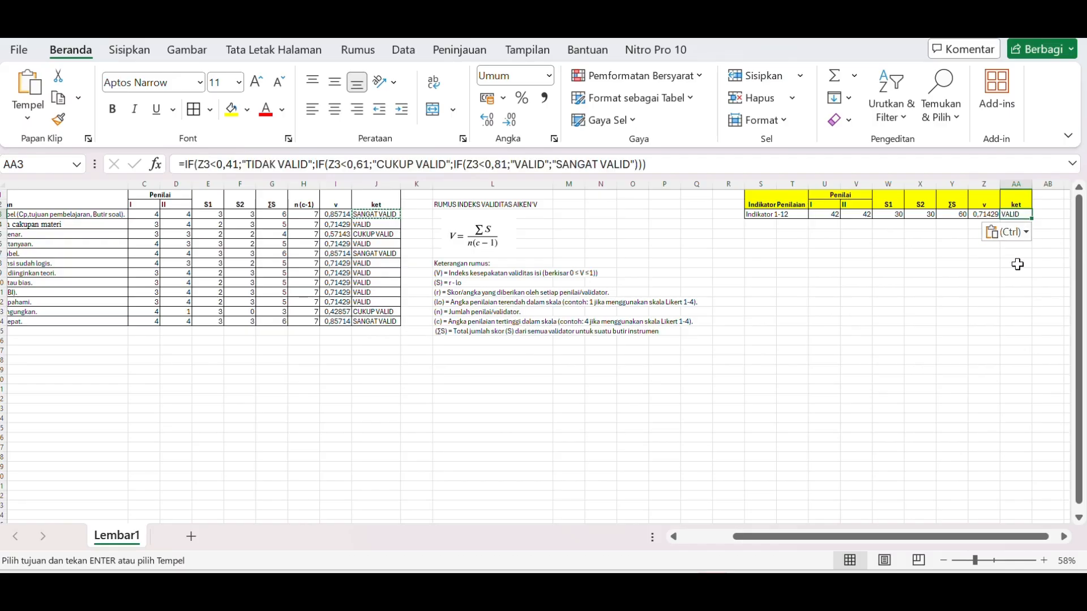
pyautogui.click(1012, 293)
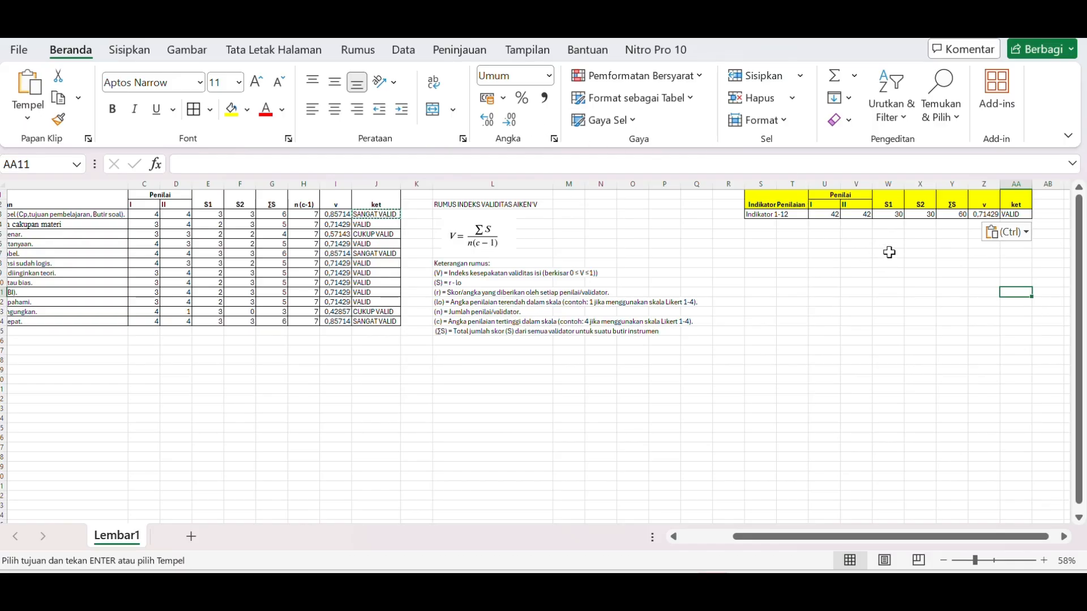
# - Review the twelve-indicator table, the Aiken's V formula notes and the Indikator 1-12 summary row
pyautogui.click(455, 38)
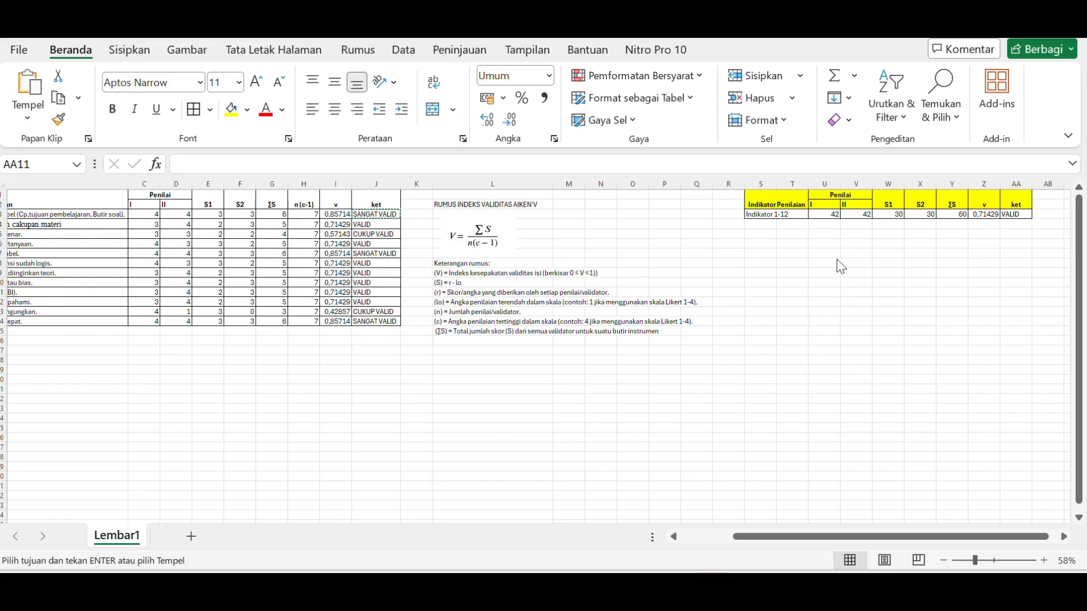
pyautogui.hscroll(-5, 736, 279)
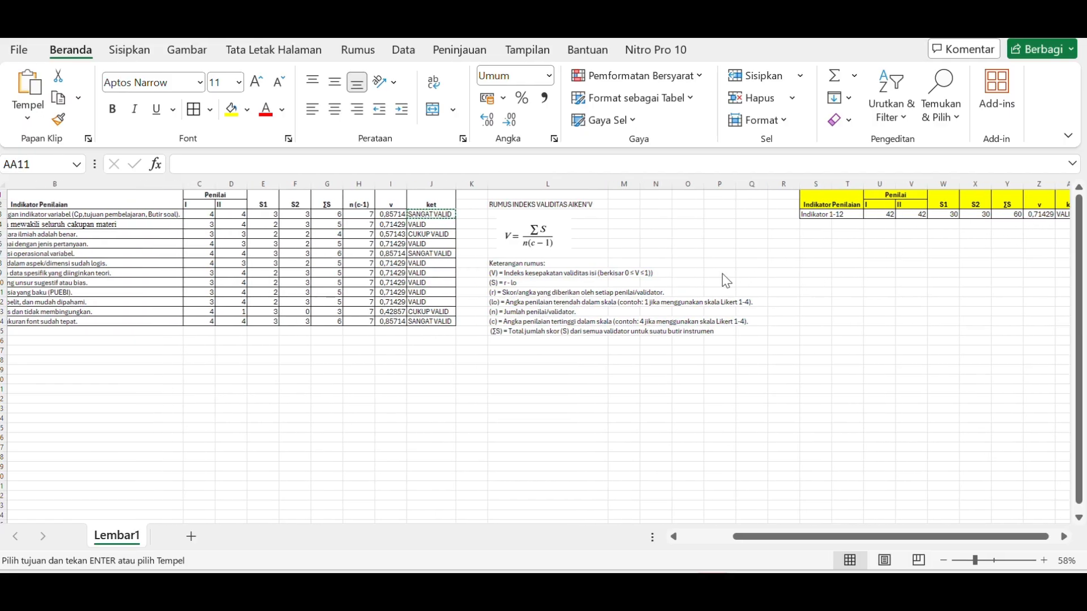
pyautogui.hscroll(1, 725, 282)
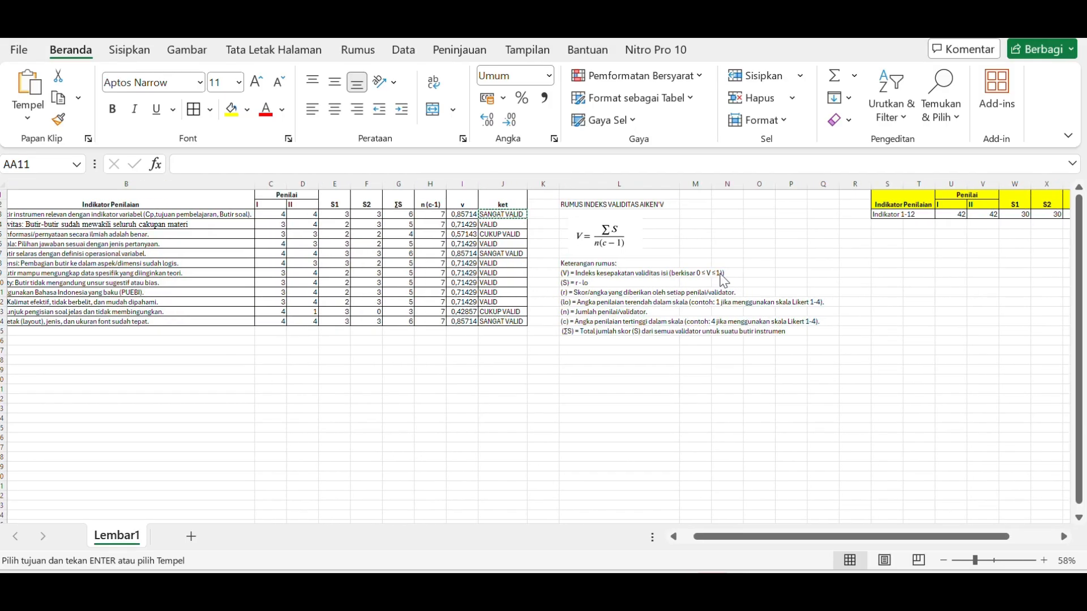
pyautogui.hscroll(5, 723, 279)
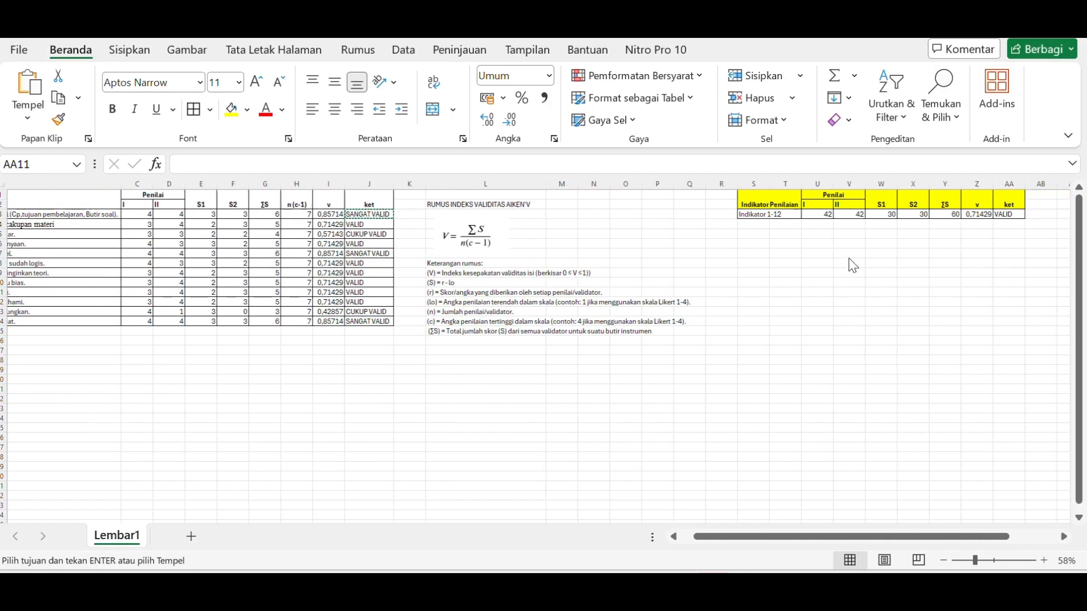
pyautogui.hscroll(1, 724, 267)
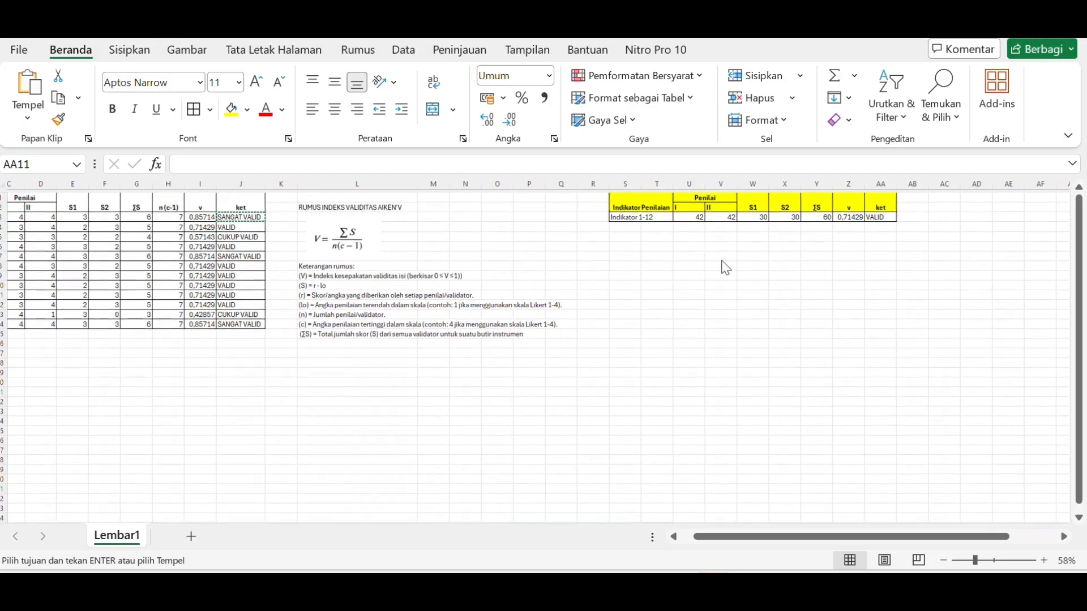
pyautogui.hscroll(-1, 720, 267)
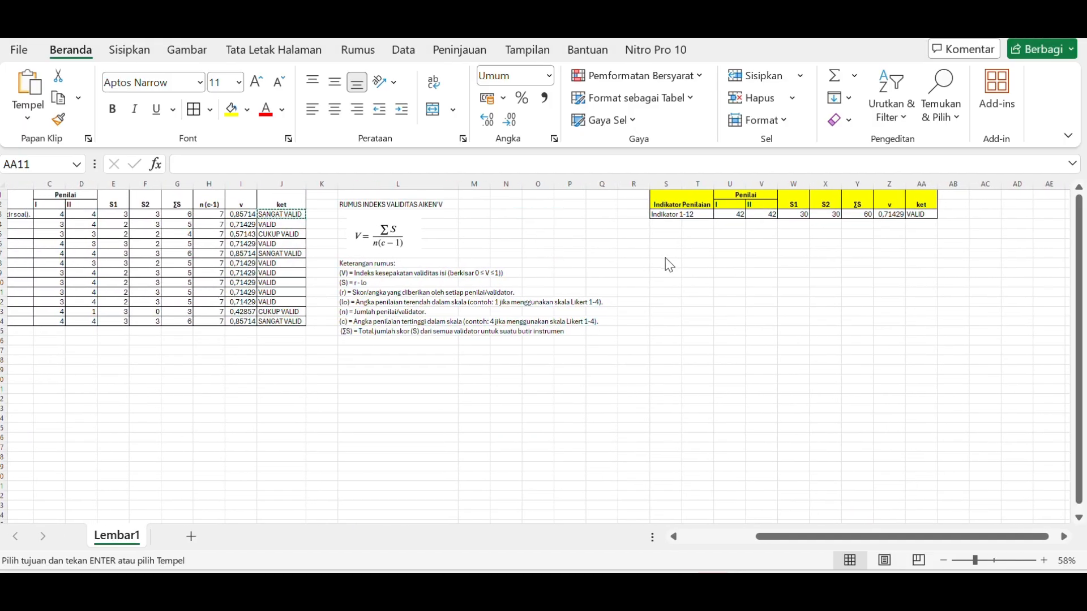
pyautogui.hscroll(-2, 667, 257)
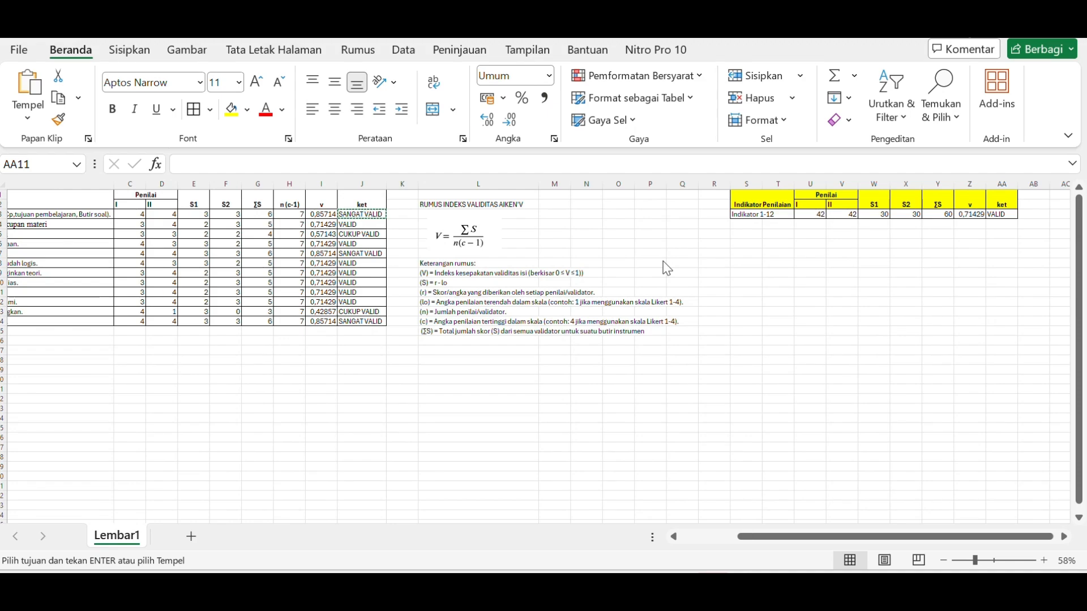
pyautogui.hscroll(-2, 664, 268)
pyautogui.hscroll(-2, 664, 261)
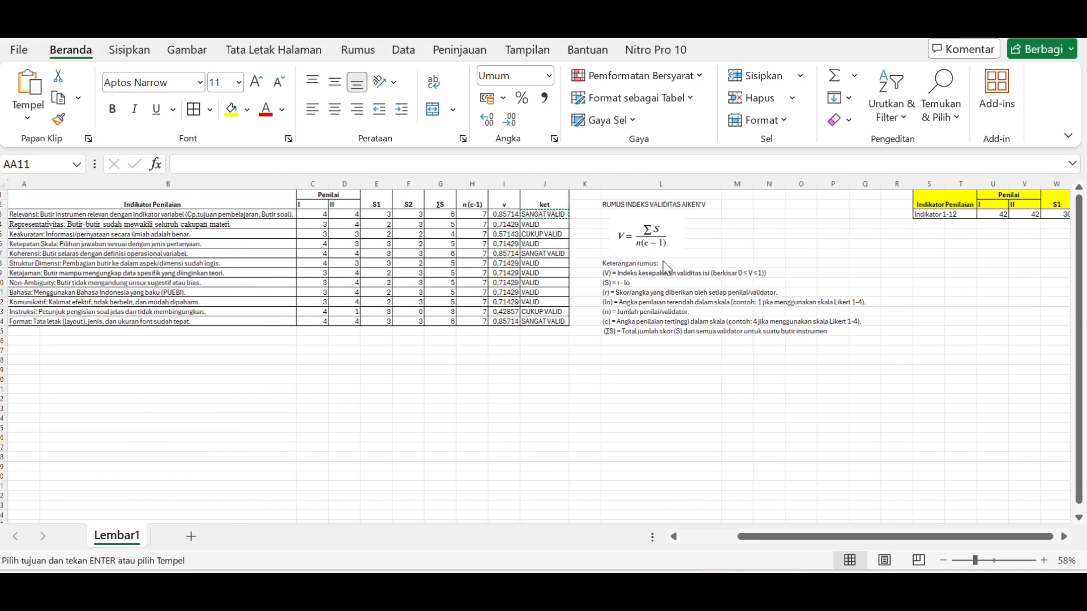
pyautogui.hscroll(8, 663, 261)
pyautogui.hscroll(3, 662, 260)
pyautogui.hscroll(-6, 662, 266)
pyautogui.hscroll(-2, 660, 272)
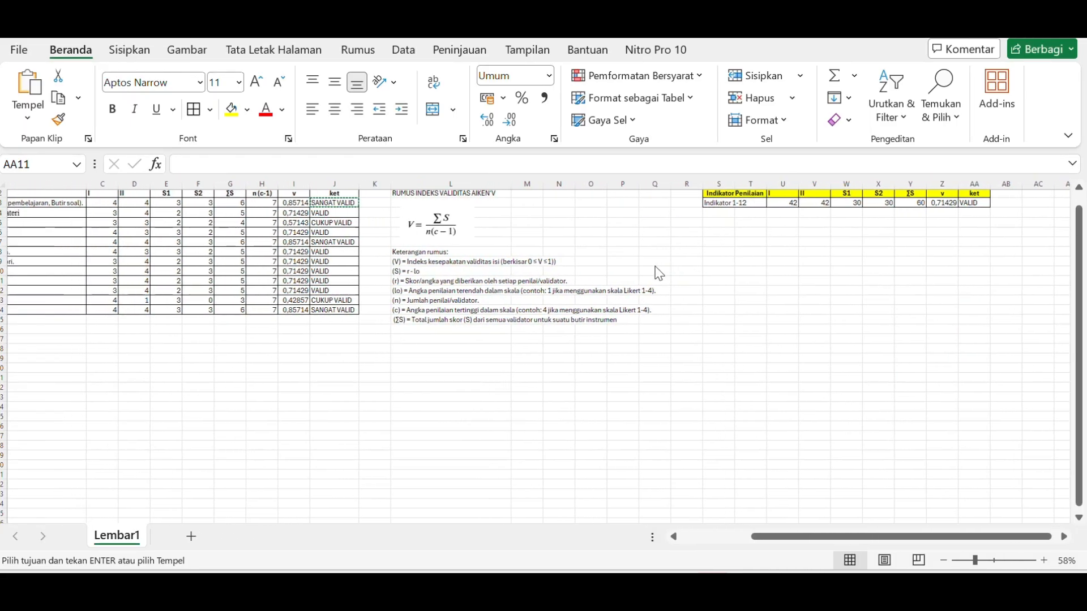